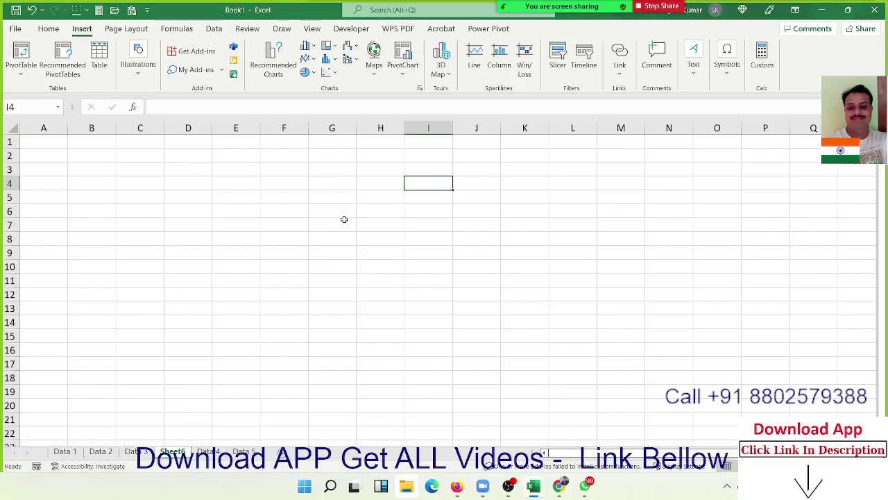
- Enter the title 'Excel 365' in cell C2, leaving D3 selected
left_click(284, 159)
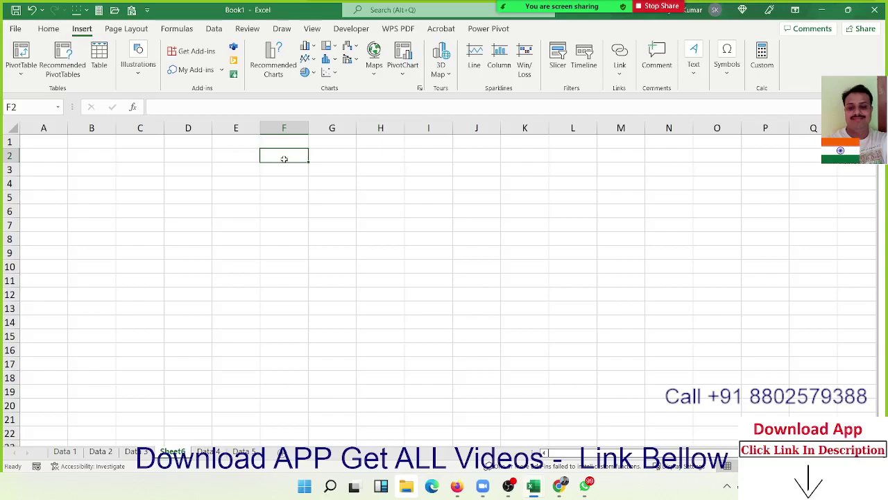
key("Left")
key("Left")
key("Left")
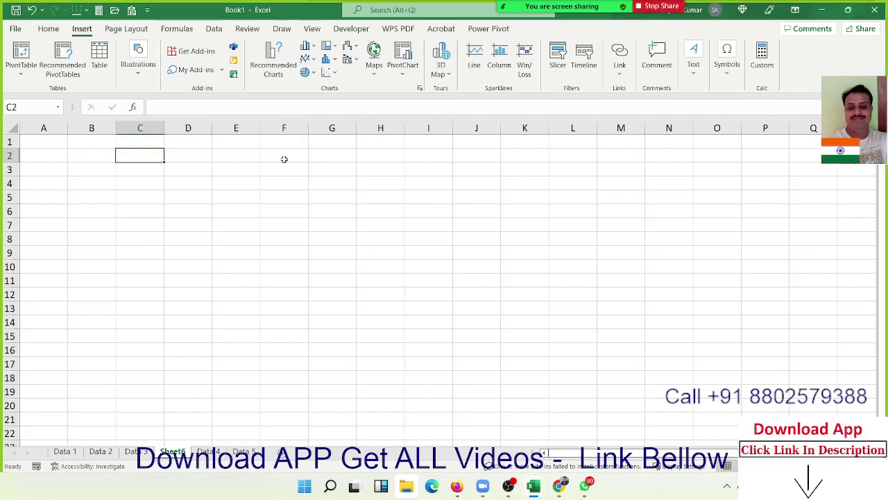
type("Excel")
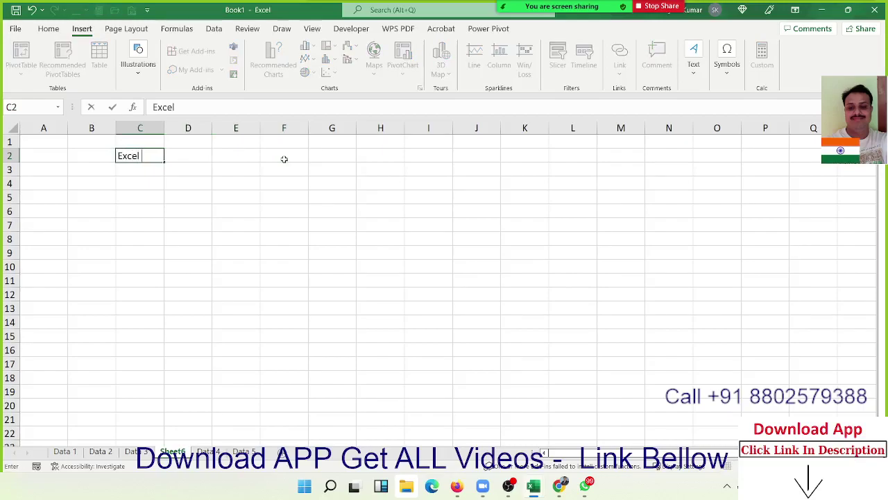
type(" 365")
key("Return")
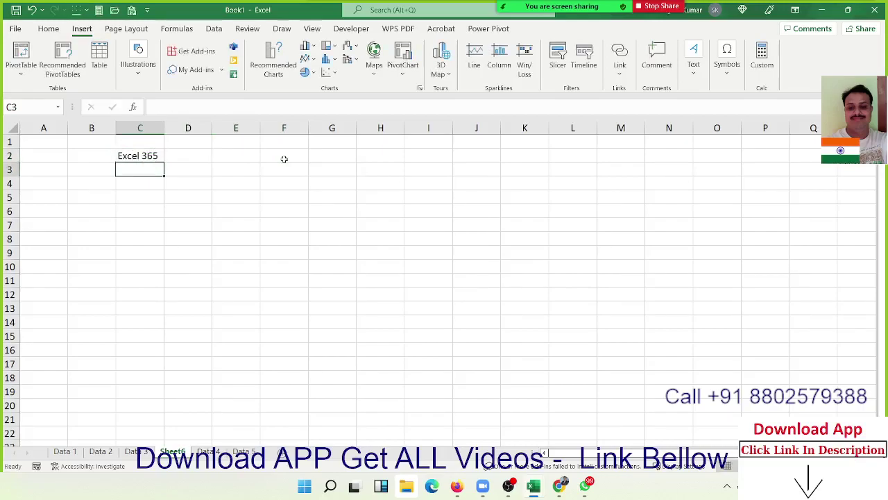
key("Right")
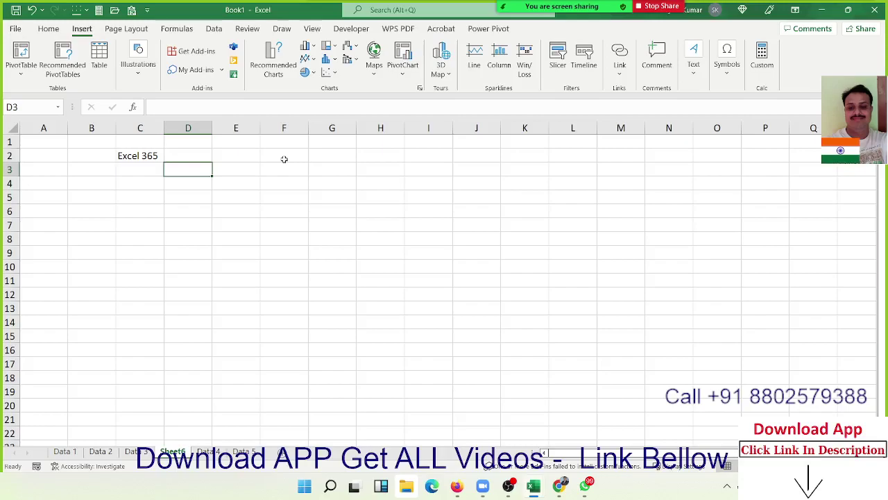
- Enter the heading 'Data Storage' in D3, correcting the mistyped letters
type("Da")
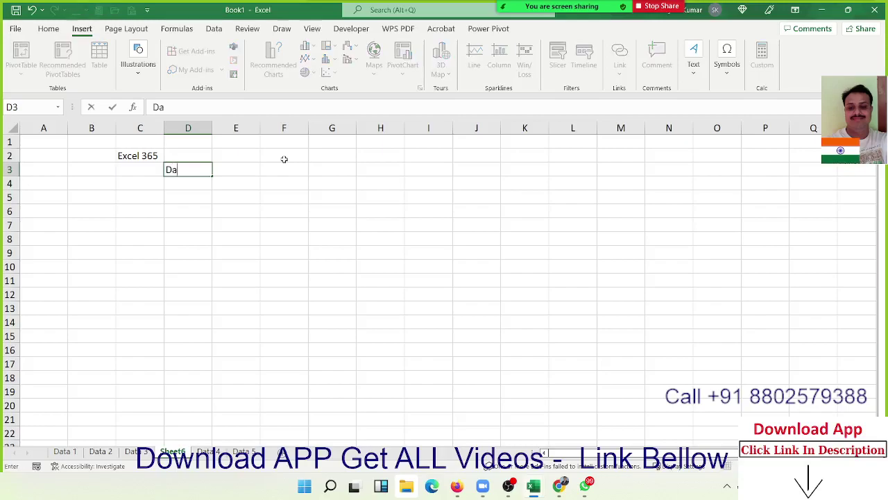
type("taSo")
type("to")
key("BackSpace")
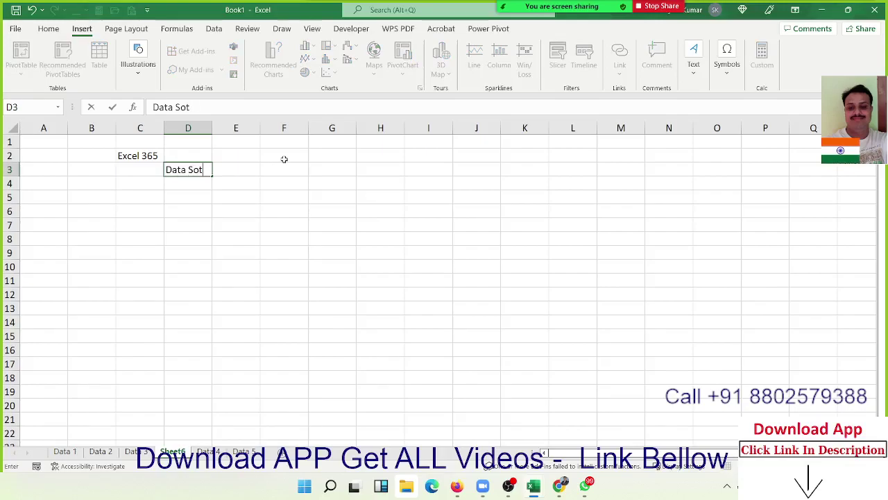
key("BackSpace")
key("BackSpace")
type("tora")
type("ge")
key("Return")
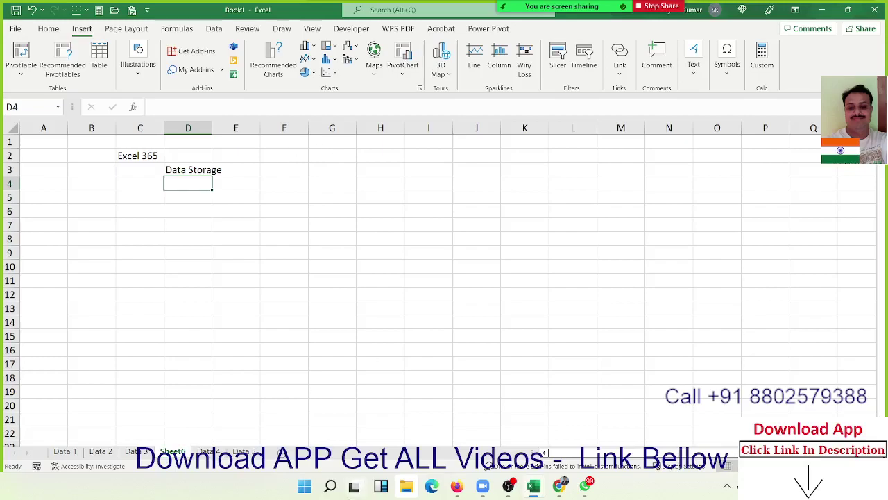
right_click(172, 451)
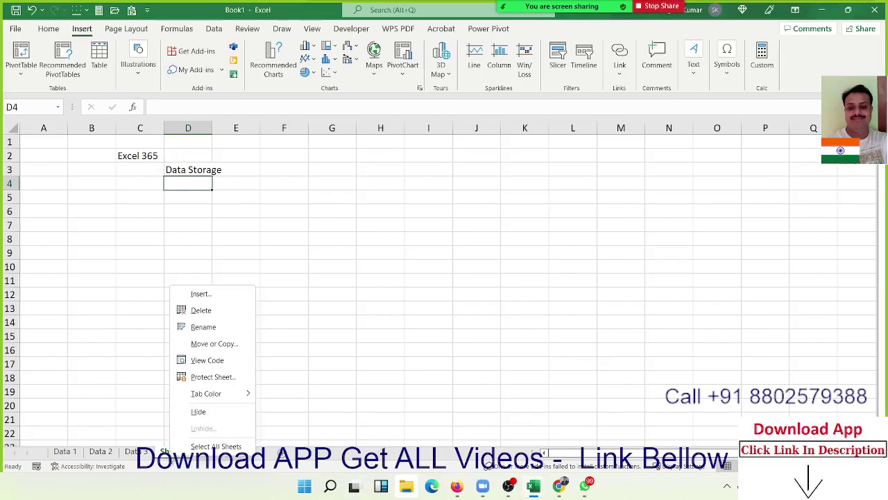
left_click(202, 385)
left_click(208, 456)
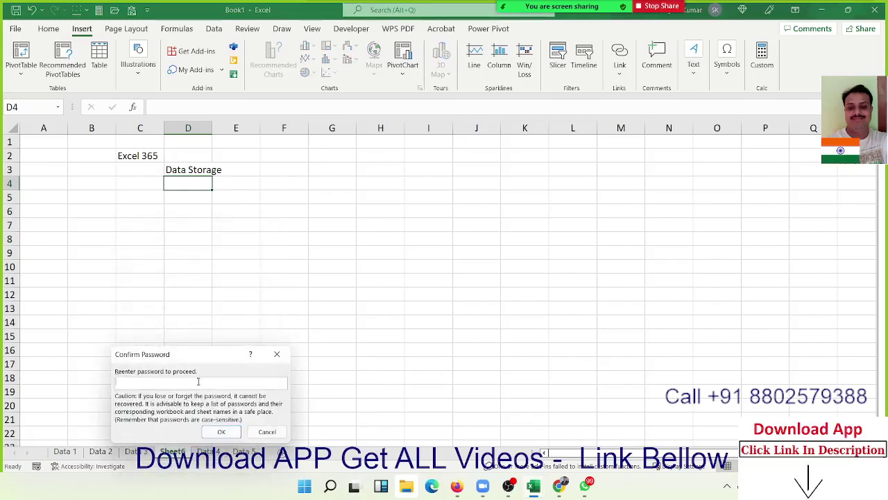
mouse_move(159, 349)
left_mouse_down()
mouse_move(270, 279)
mouse_move(288, 215)
left_mouse_up()
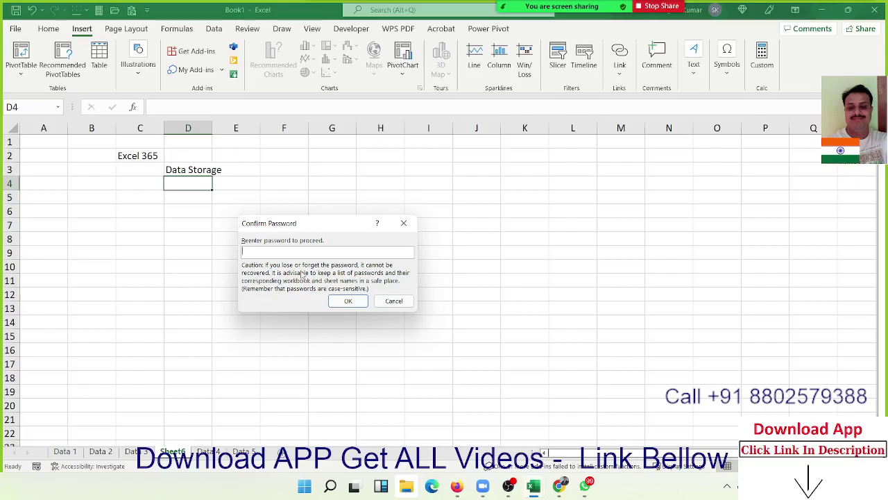
left_click(392, 302)
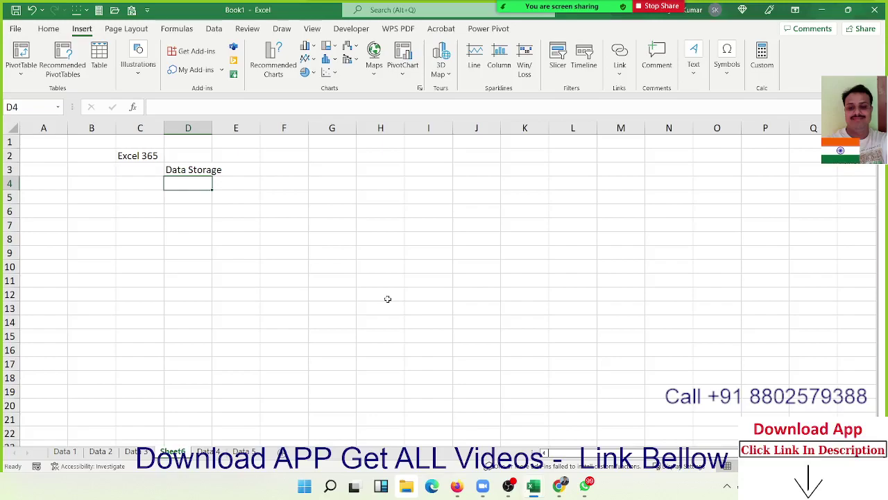
- Enter 'miss' in cell E4 without the stray backslash
key("Right")
type("m")
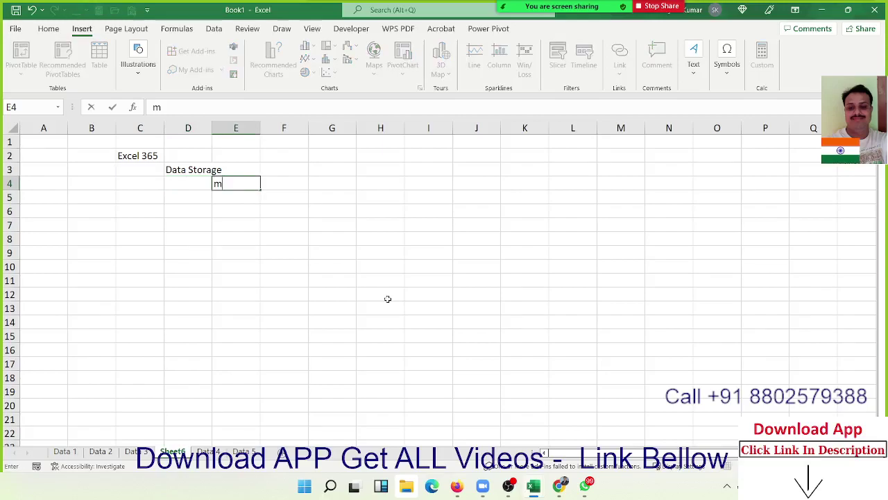
type("iss")
type("\\")
key("BackSpace")
key("Return")
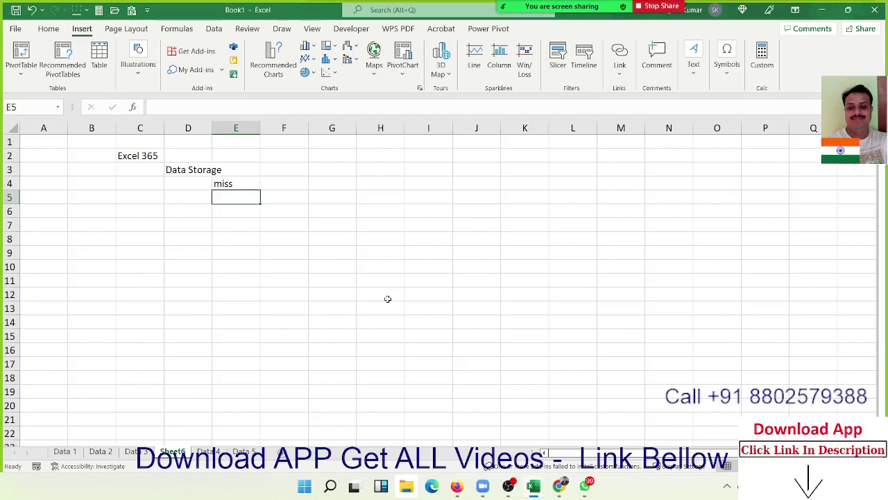
- Enter 'SME' in E5 and 'Analytics' in E6, discarding the stray backslash entry
key("Up")
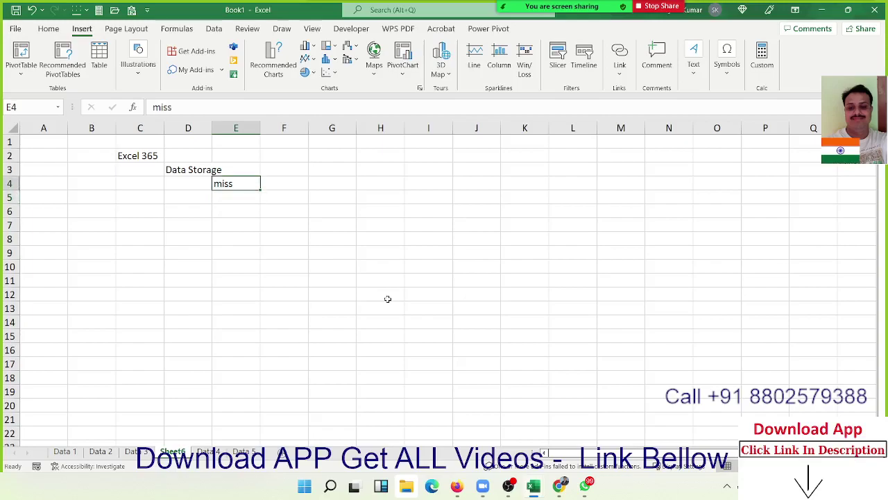
key("Down")
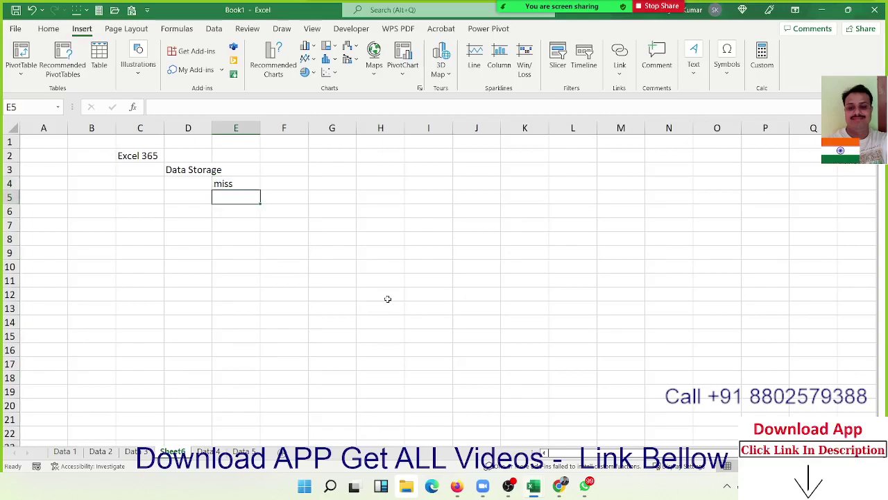
type("SME")
key("Return")
type("\\")
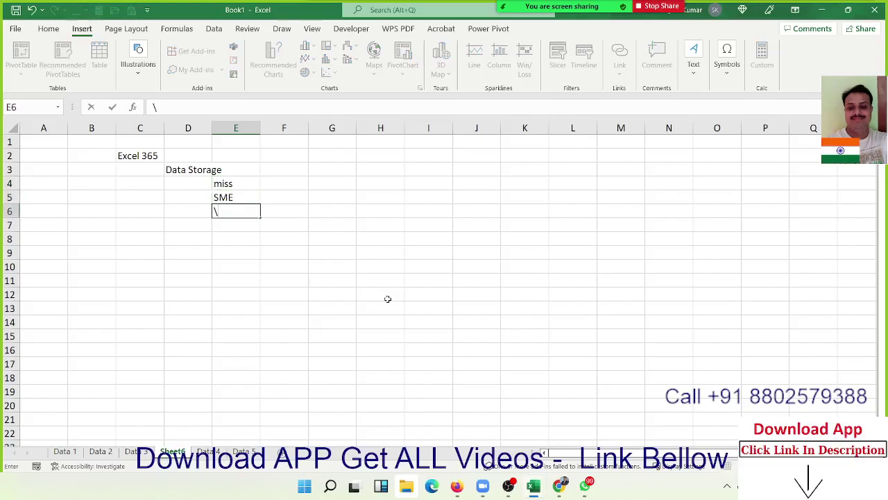
key("Escape")
key("Down")
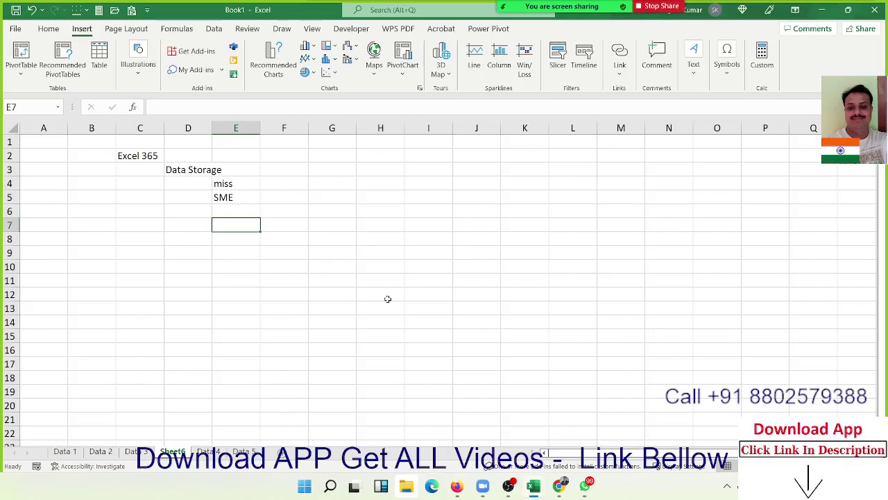
key("Up")
type("A")
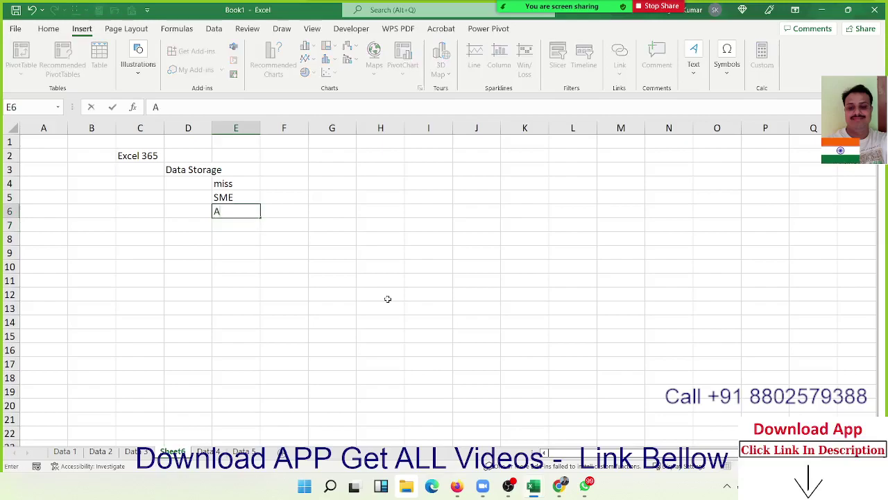
type("na")
type("l")
type("y")
type("tics")
key("Return")
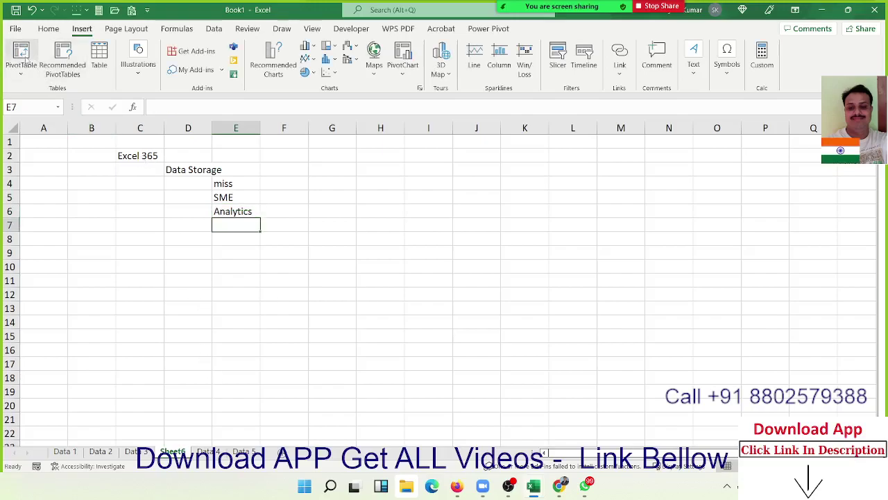
left_click(15, 28)
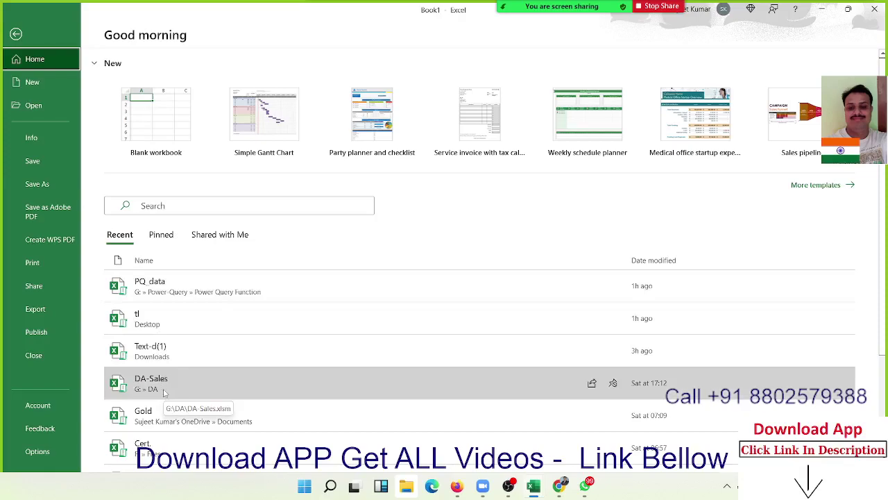
key("Escape")
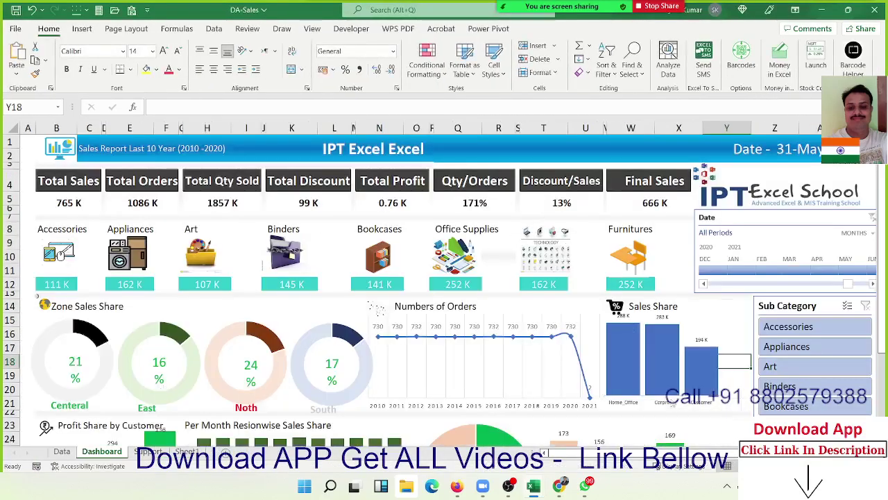
scroll(703, 375, "down", 2)
scroll(702, 375, "down", 5)
scroll(702, 381, "up", 7)
left_click(54, 453)
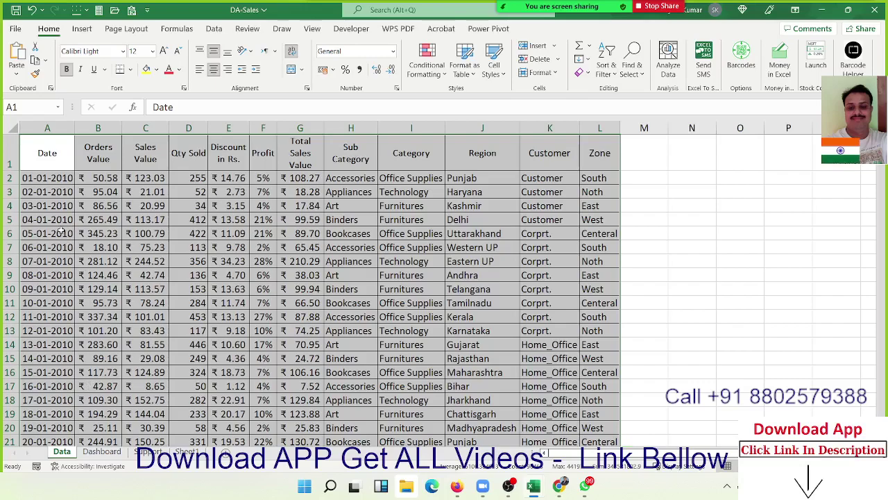
scroll(137, 239, "down", 13)
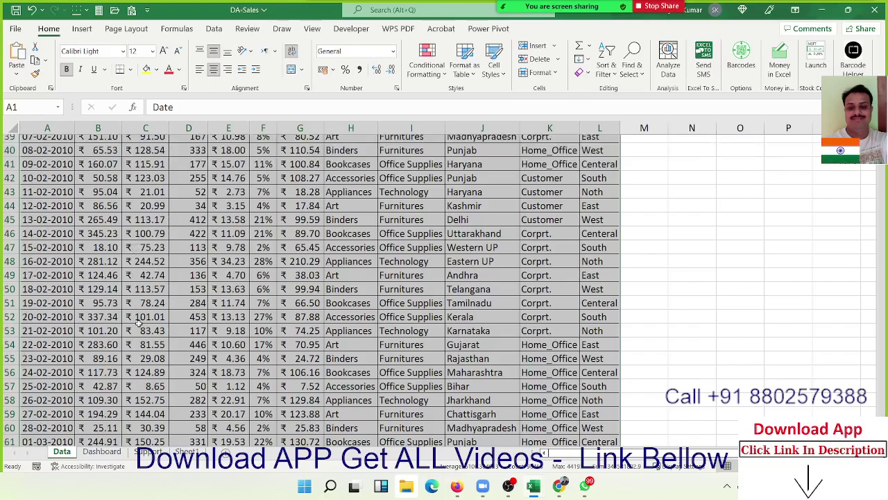
left_click(102, 452)
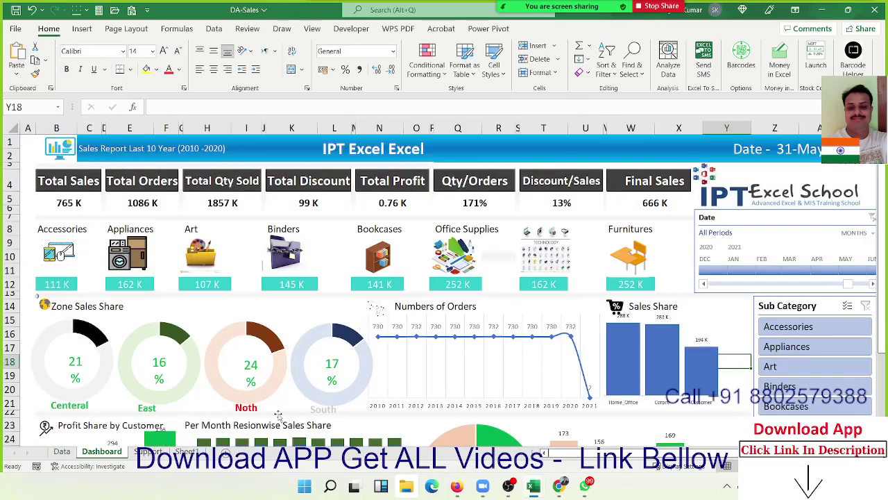
scroll(390, 406, "down", 10)
scroll(391, 396, "up", 10)
left_click(218, 208)
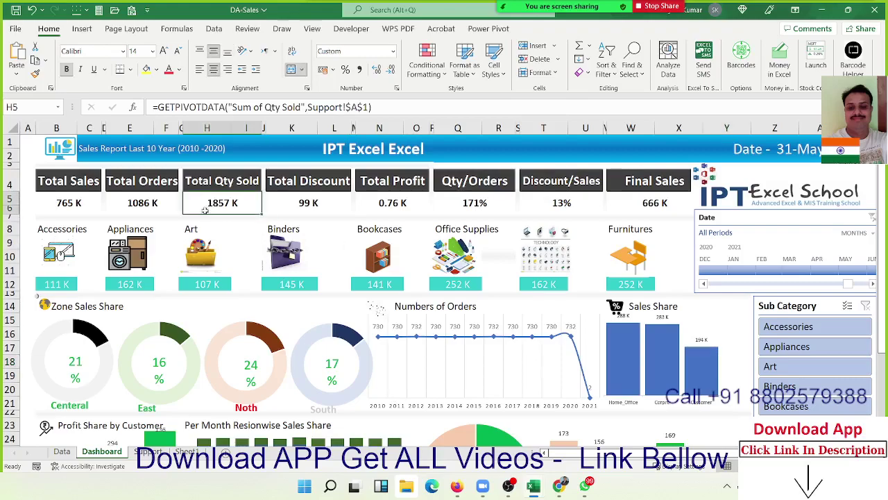
left_click(770, 366)
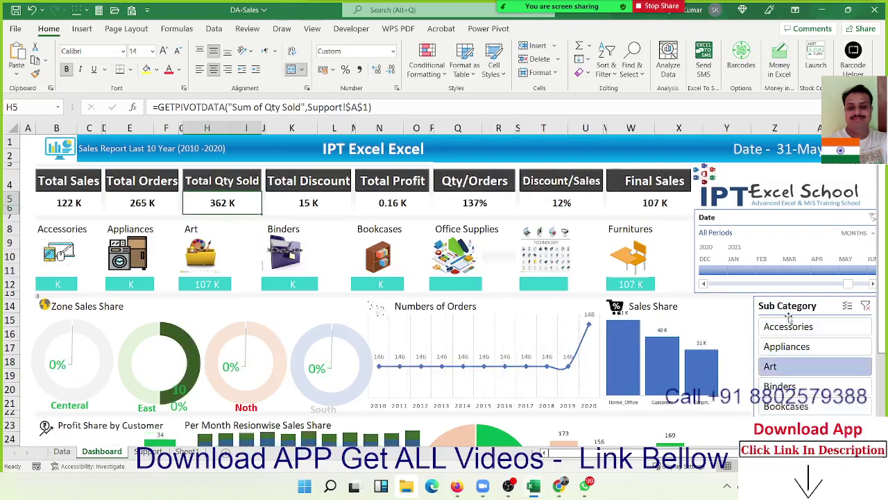
left_click(866, 305)
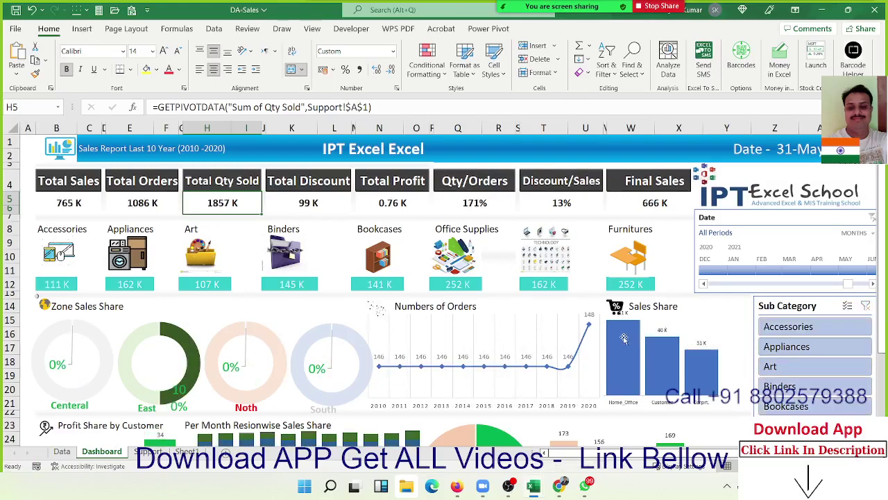
left_click(61, 450)
left_click(104, 451)
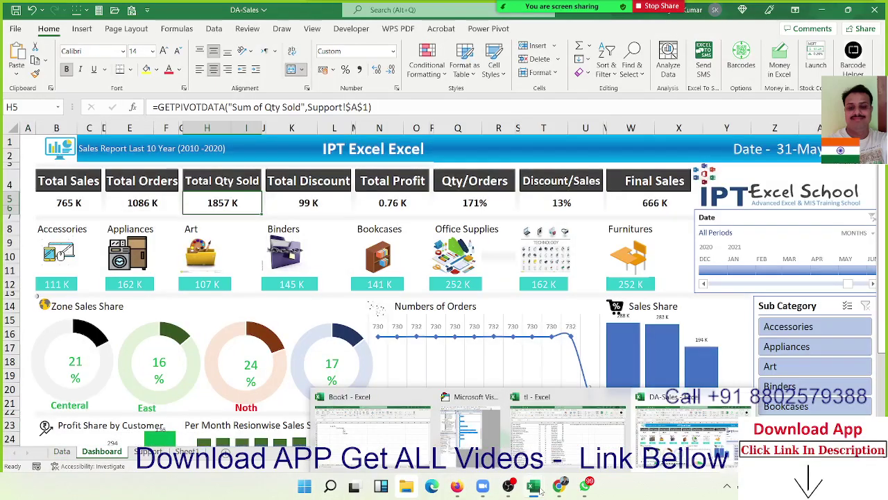
- Return to the Book1 workbook and enter 'Calculation' in D7
mouse_move(533, 485)
left_click(386, 440)
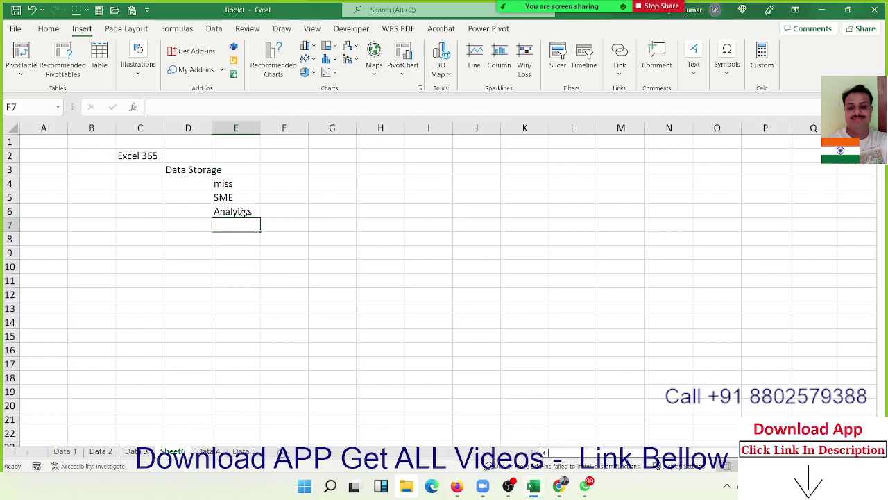
key("Left")
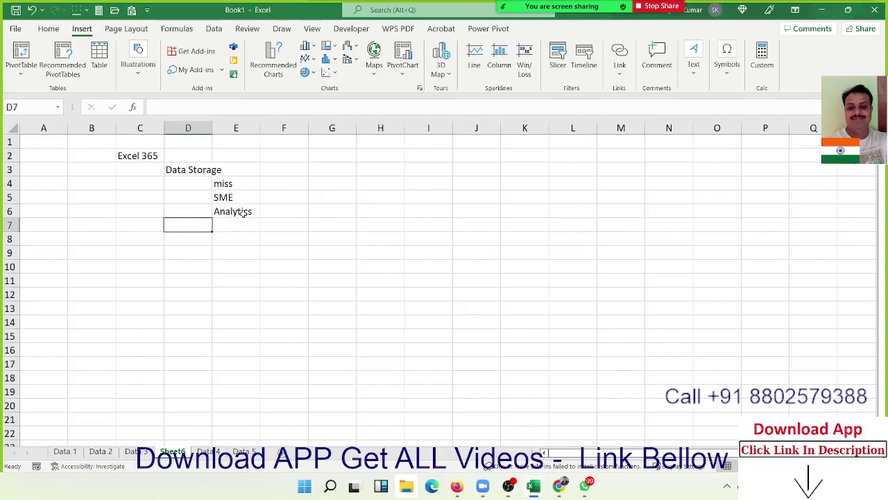
type("Calcu")
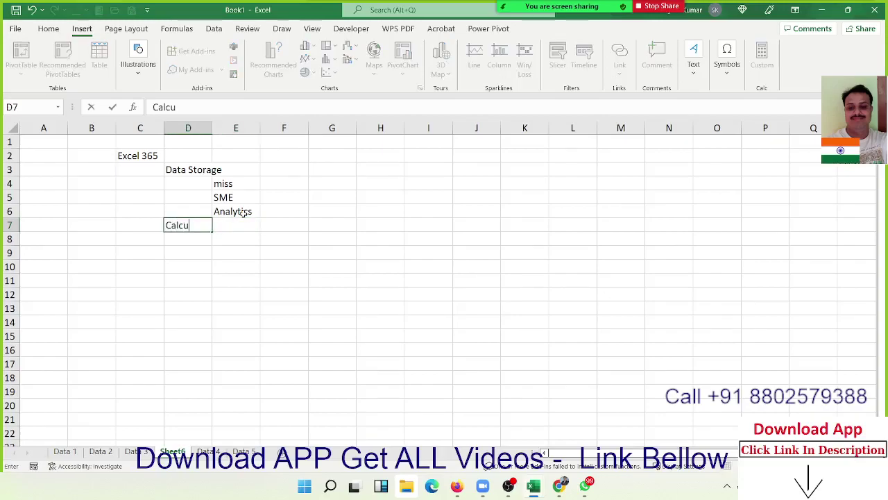
type("latio")
type("n\\")
key("BackSpace")
key("Return")
- Select columns H and I and pick cell H2 for the example table
key("Up")
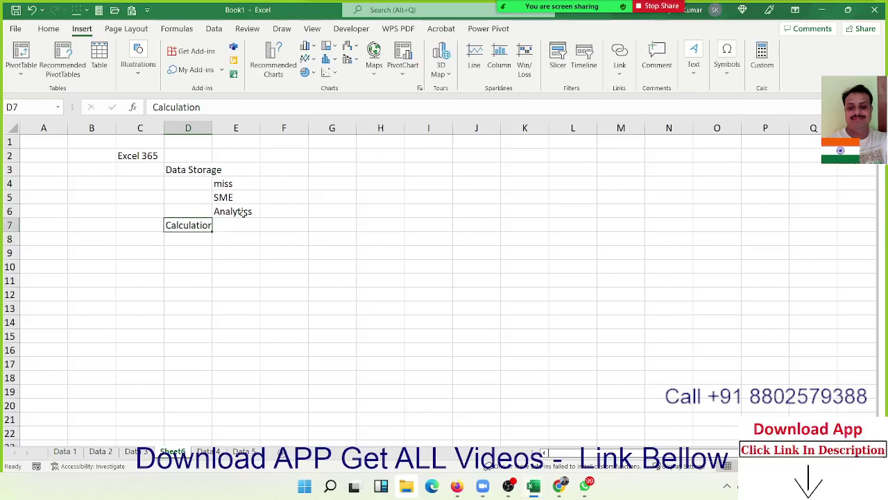
key("Right")
key("Right")
key("Right")
key("Right")
key("Right")
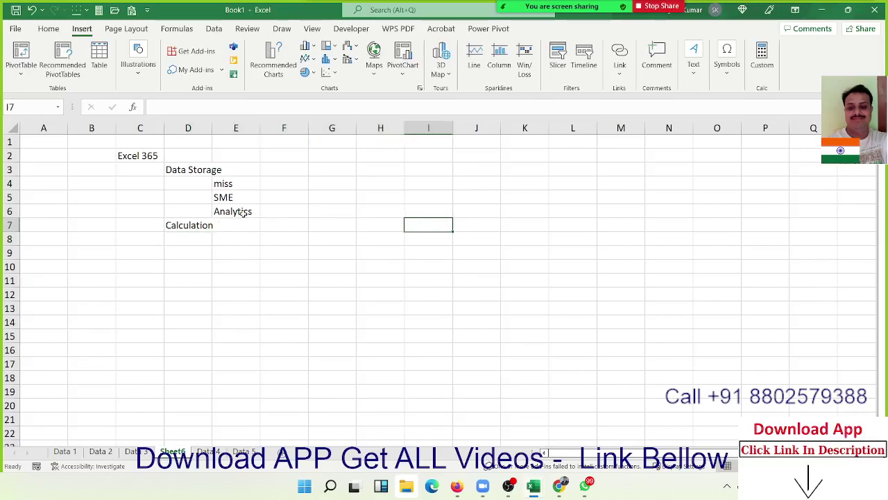
key("Up")
key("Up")
key("Up")
key("Up")
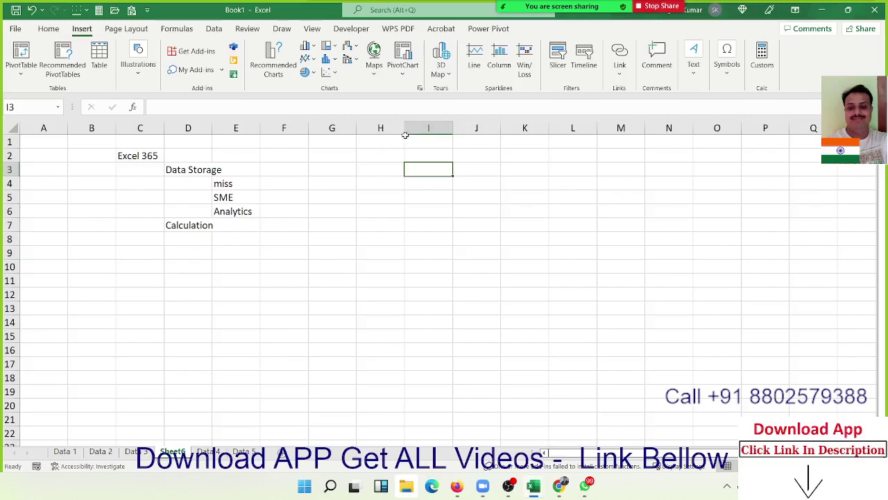
left_click_drag(388, 128, 415, 124)
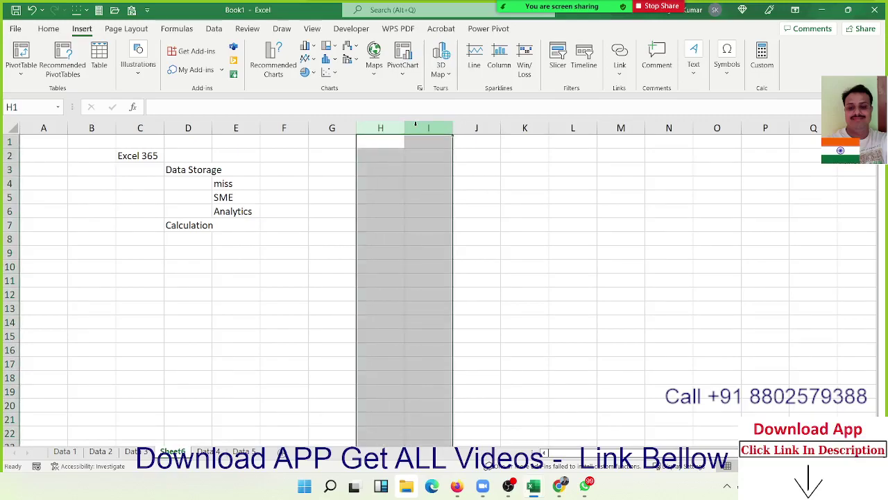
left_click(402, 157)
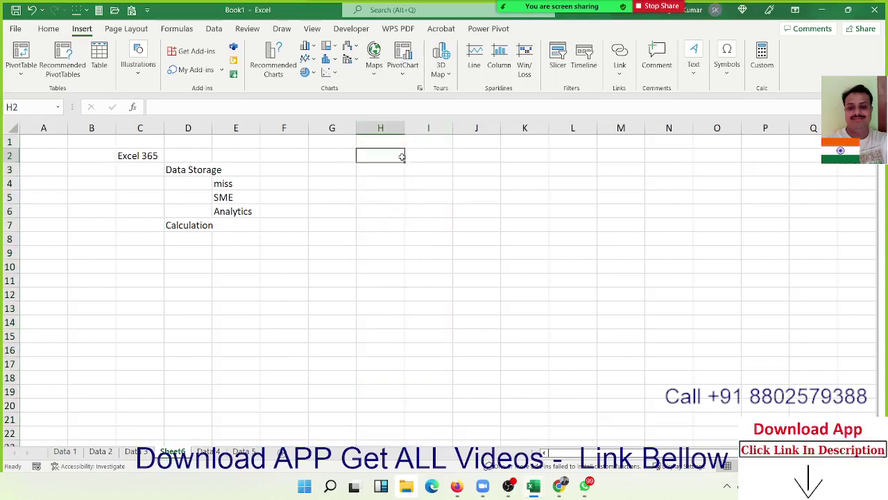
- Enter Buy 50 and Sales 55 in H2:I3, plus a 'Profit %' heading in J2
type("Buy")
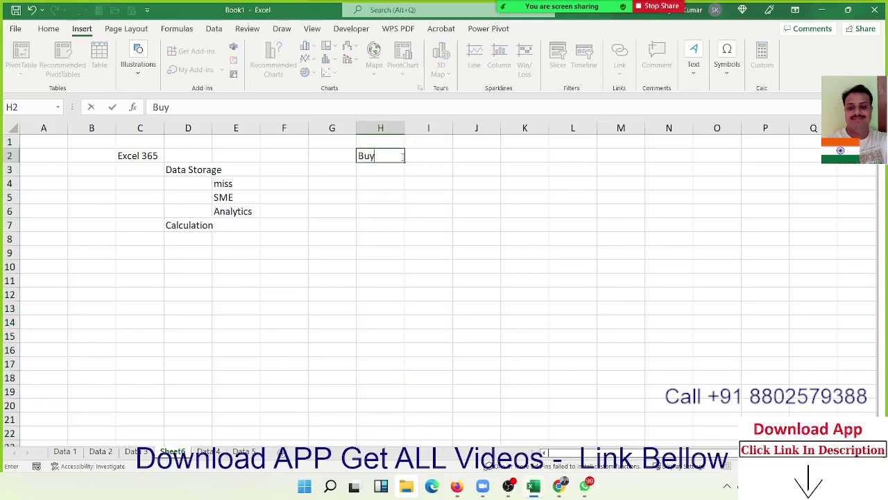
key("Return")
type("50")
left_click(405, 157)
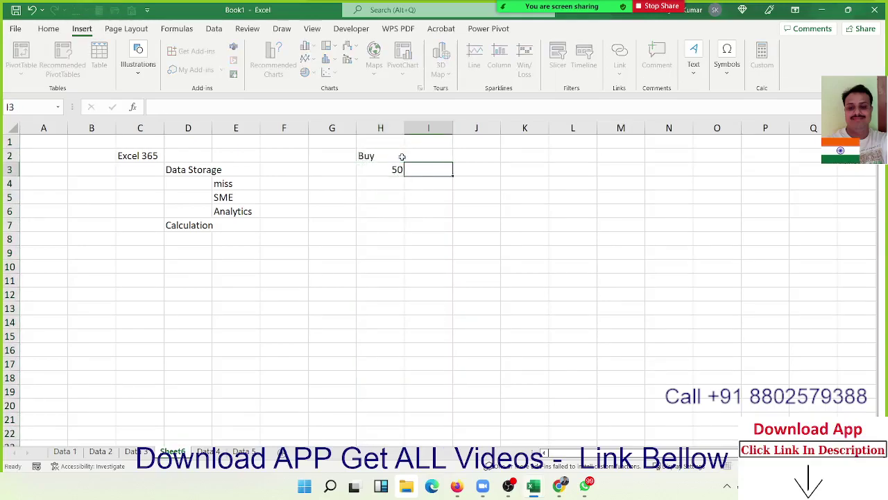
type("Sal")
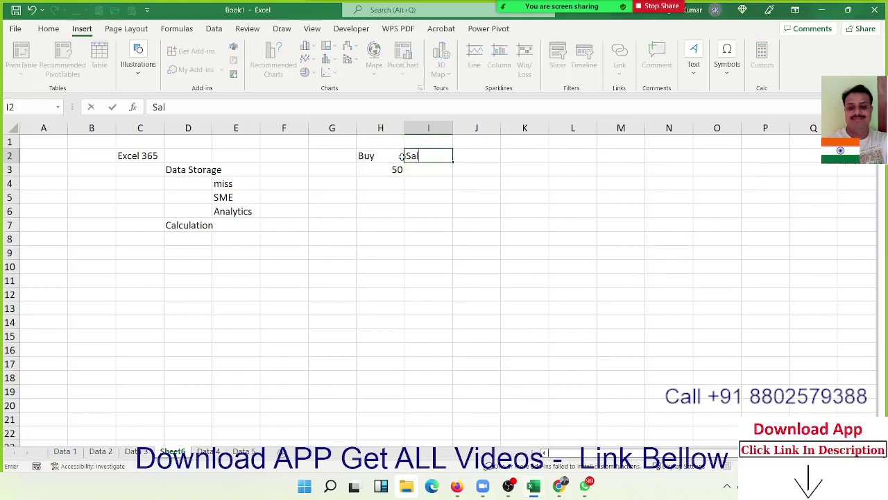
type("es")
key("Return")
type("55")
key("Tab")
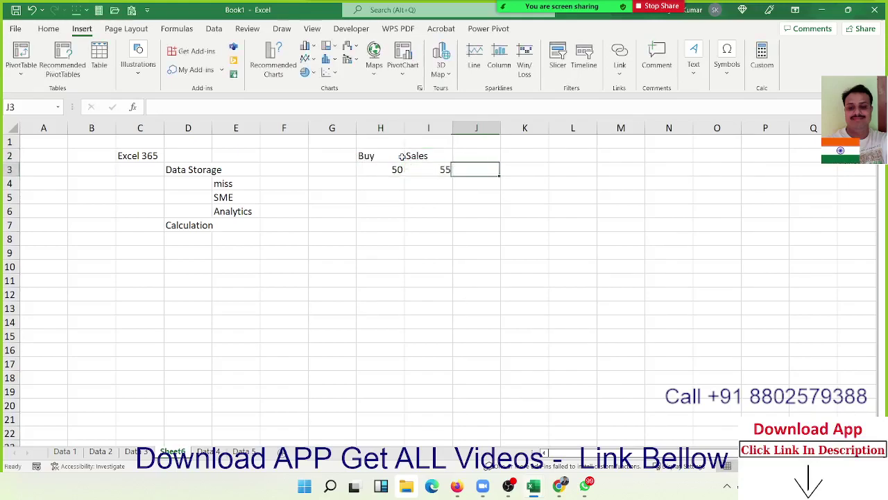
key("Up")
type("Pr")
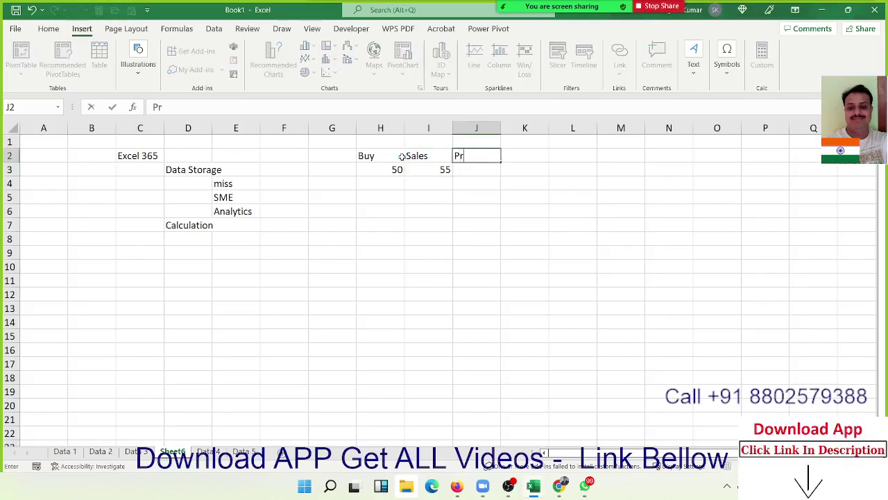
type("ofit")
type(" %")
key("Return")
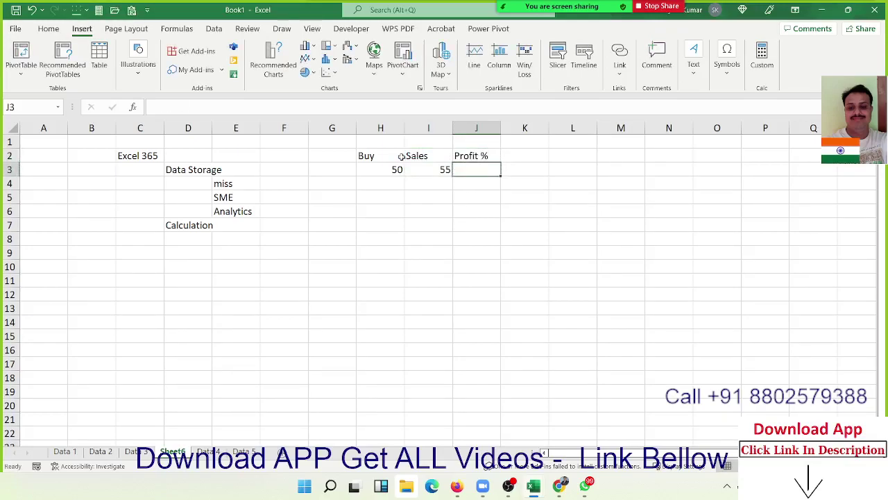
- Draw (S − B) / B in Zoom freehand ink below the Buy/Sales table
left_click(704, 14)
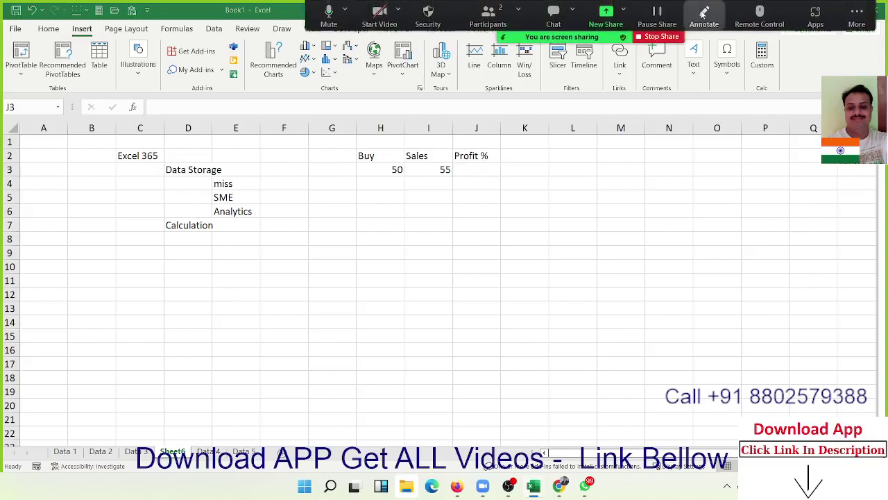
left_click(582, 63)
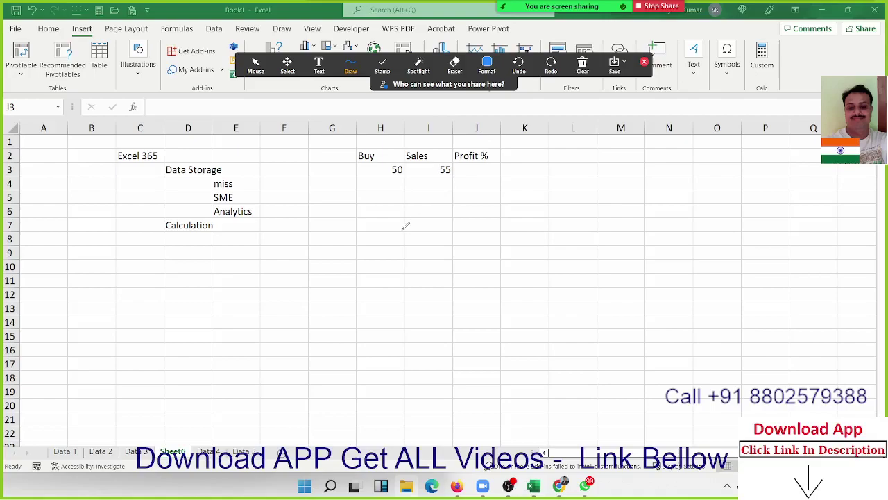
mouse_move(382, 228)
left_mouse_down()
mouse_move(415, 257)
mouse_move(359, 260)
left_mouse_up()
left_click_drag(426, 232, 463, 227)
mouse_move(491, 184)
left_mouse_down()
mouse_move(501, 236)
mouse_move(494, 187)
mouse_move(515, 214)
mouse_move(515, 236)
left_mouse_up()
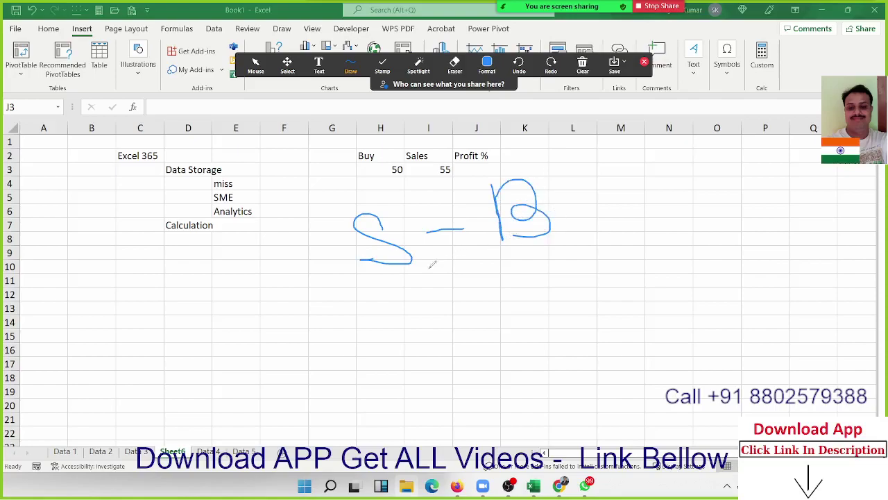
left_click_drag(398, 282, 543, 256)
mouse_move(474, 299)
left_mouse_down()
mouse_move(473, 332)
mouse_move(494, 314)
mouse_move(486, 323)
left_mouse_up()
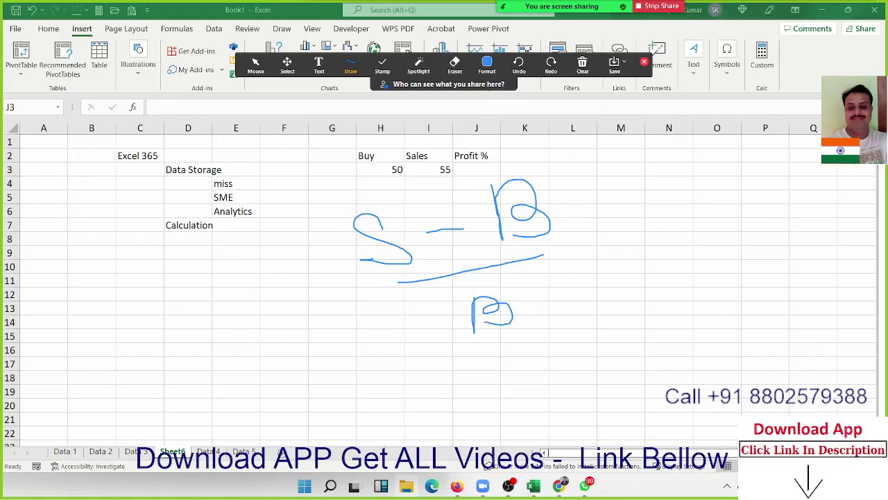
left_click(644, 62)
- Enter the profit formula =(I3-H3)/H3 in cell J3
left_click(467, 169)
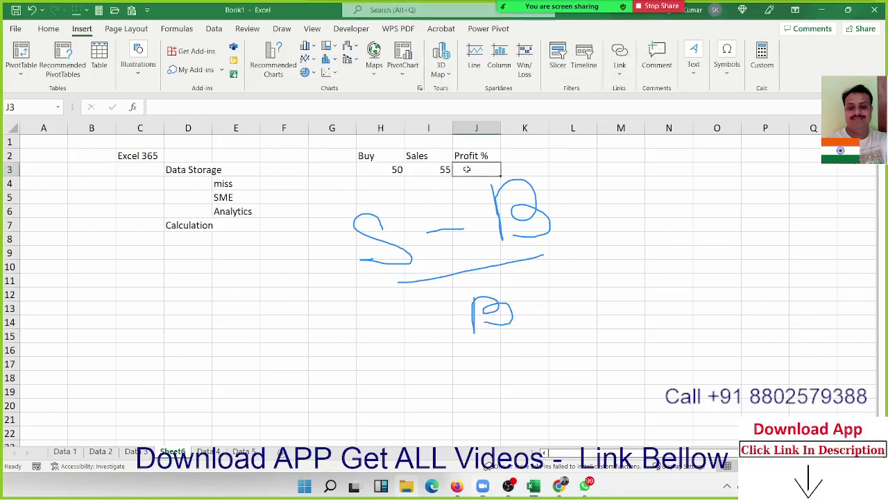
type("=")
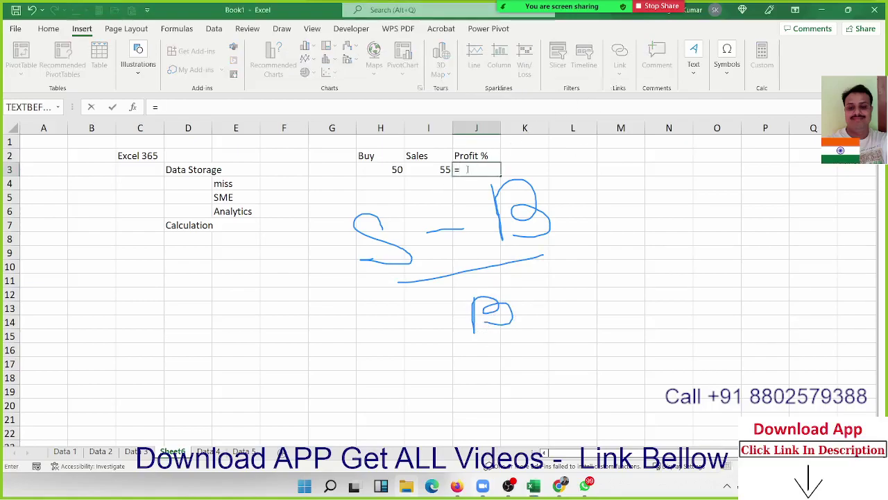
key("Left")
key("BackSpace")
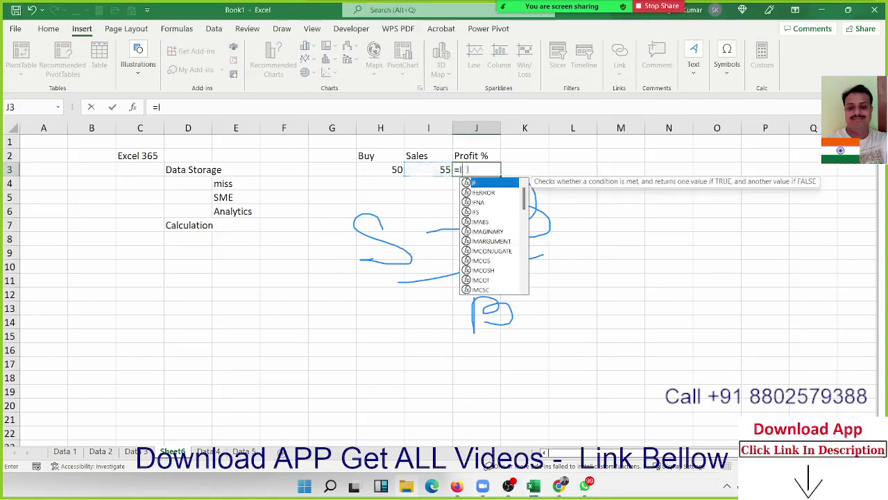
key("BackSpace")
type("(")
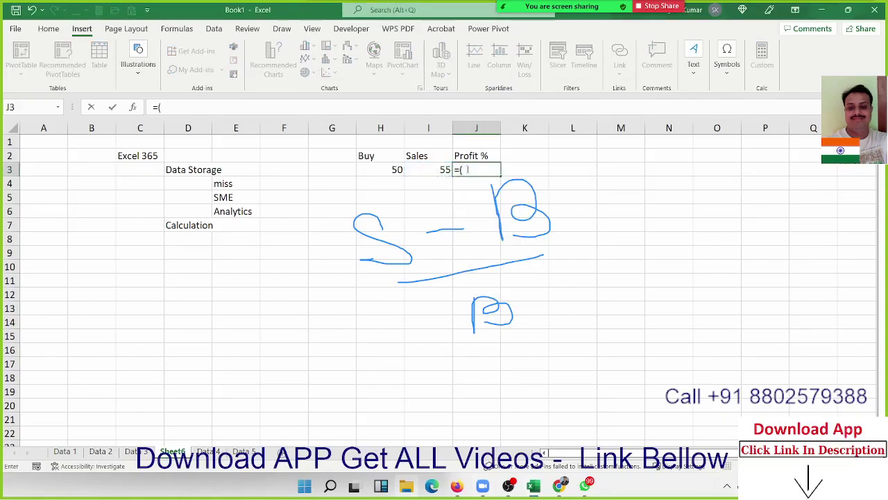
key("Left")
type("-")
key("Left")
key("Left")
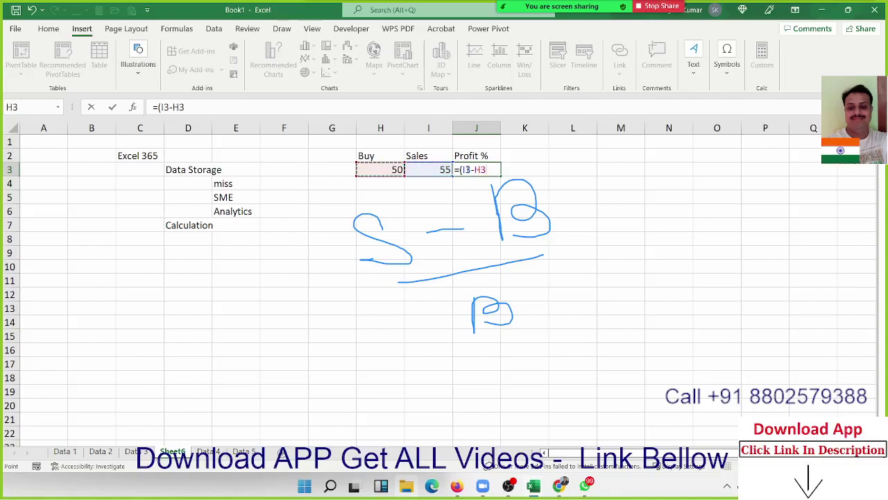
type(")")
type("/")
key("Left")
key("Left")
key("Return")
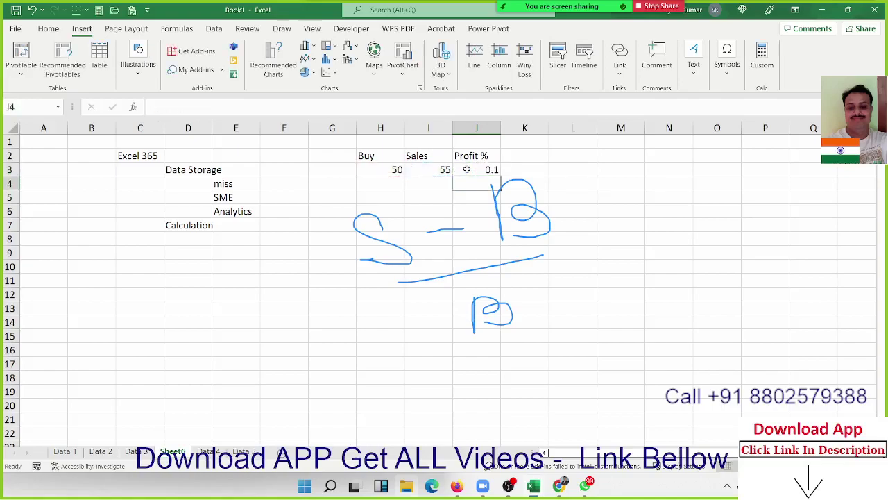
- Apply Percent Style to J3 so the result shows 10%
left_click(467, 169)
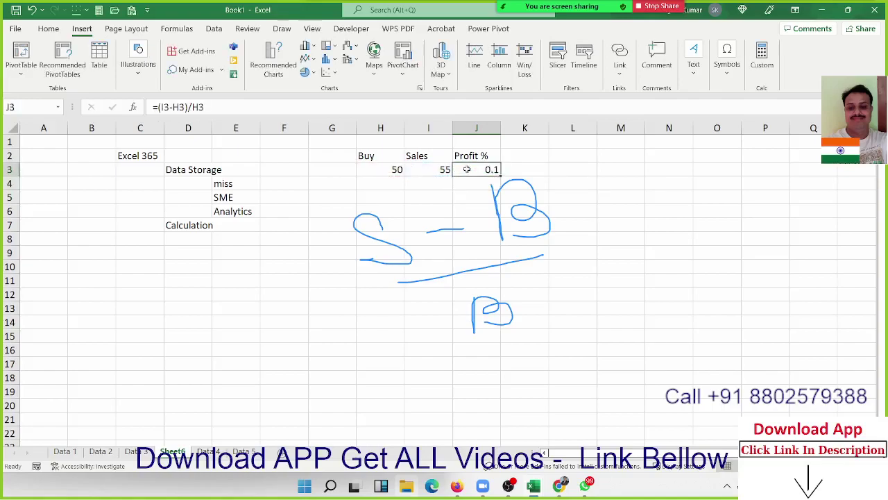
left_click(48, 28)
left_click(345, 69)
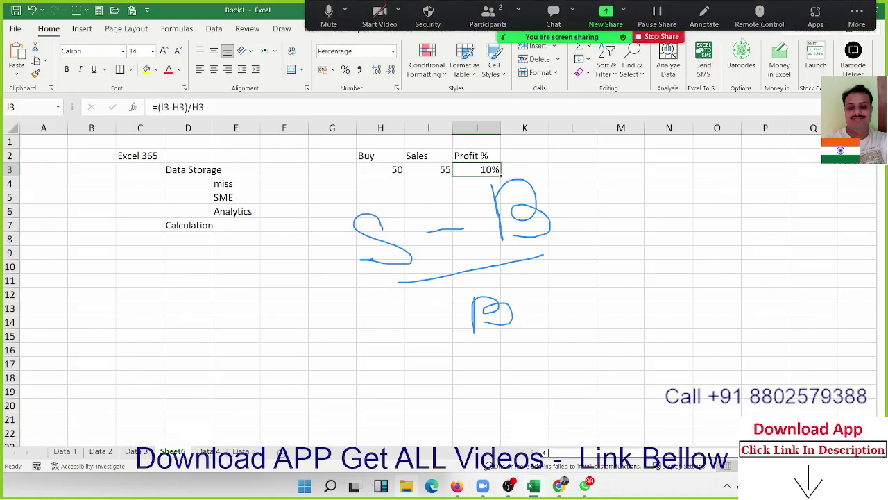
- Close the Participants window and use Clear My Drawings to erase the (S − B)/B ink
left_click(488, 15)
mouse_move(430, 186)
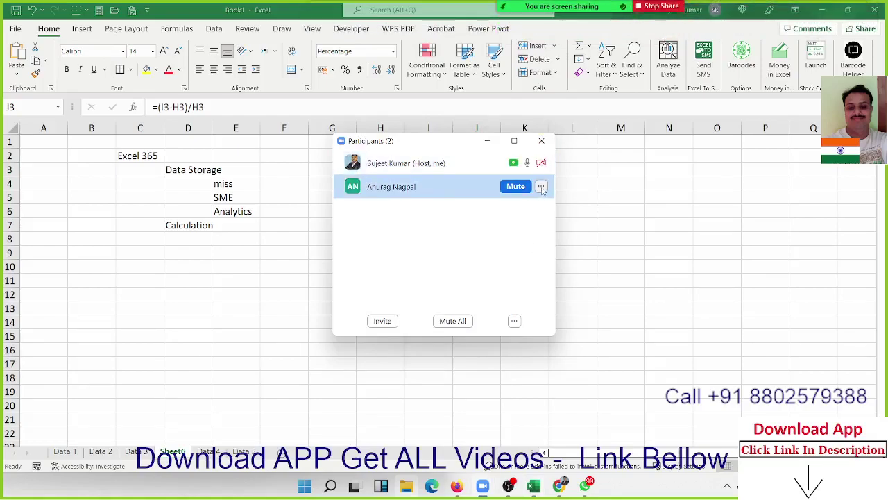
left_click(541, 140)
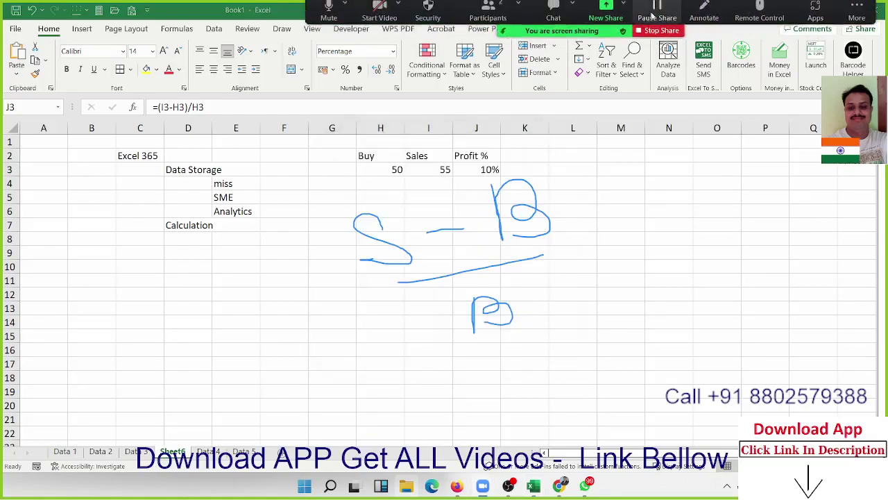
left_click(709, 21)
left_click(583, 64)
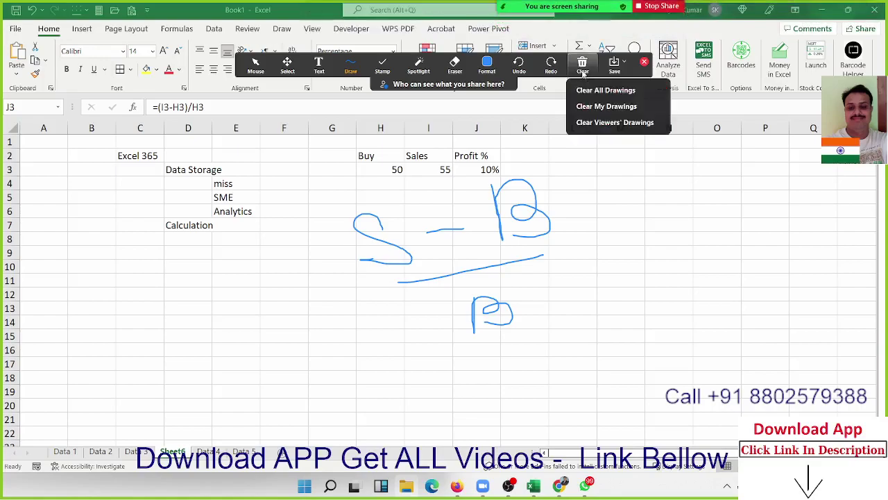
left_click(592, 105)
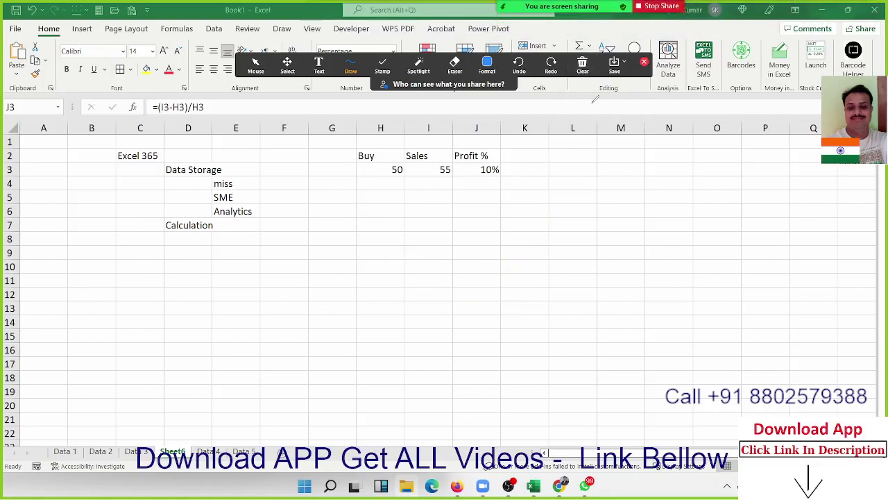
left_click(644, 62)
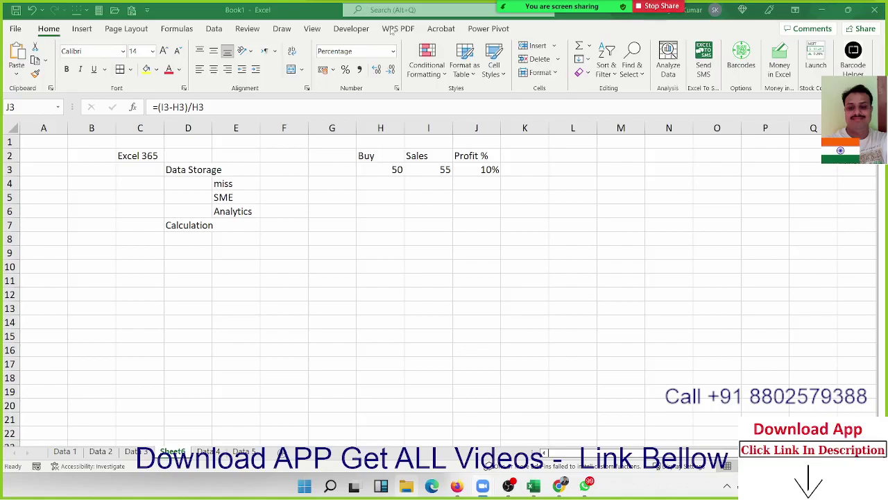
left_click(164, 27)
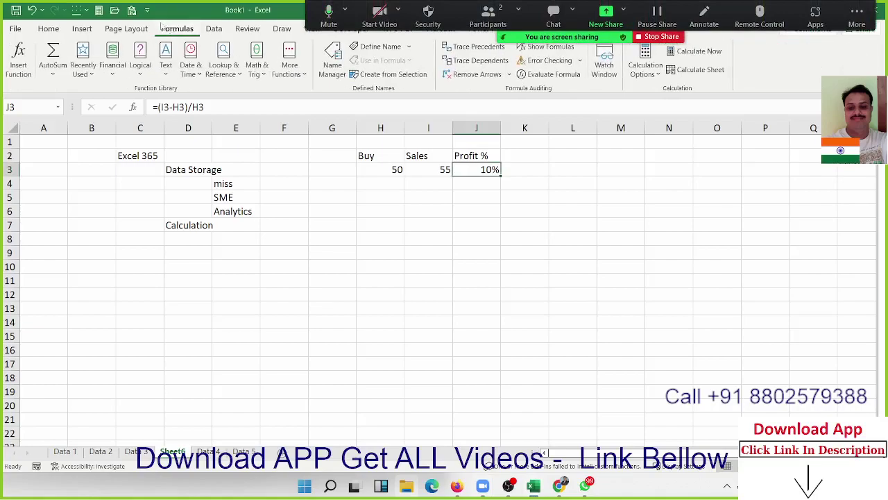
left_click(140, 59)
left_click(259, 59)
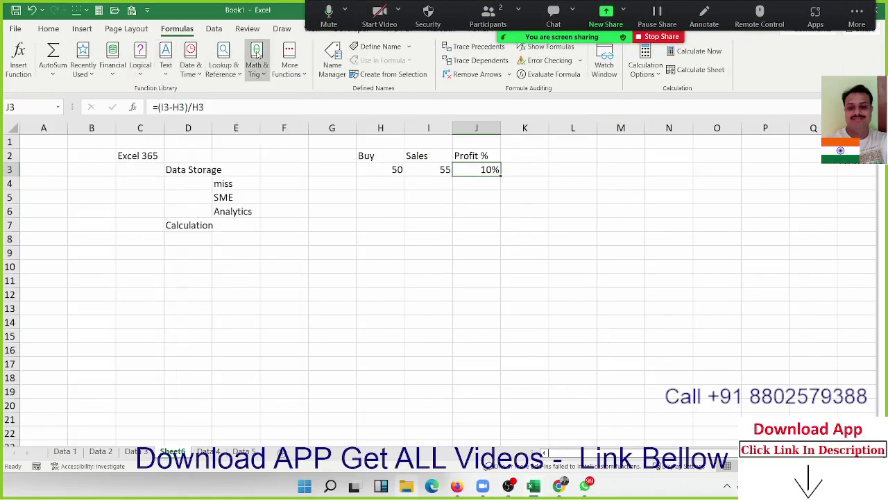
left_click(258, 59)
left_click(462, 169)
double_click(467, 169)
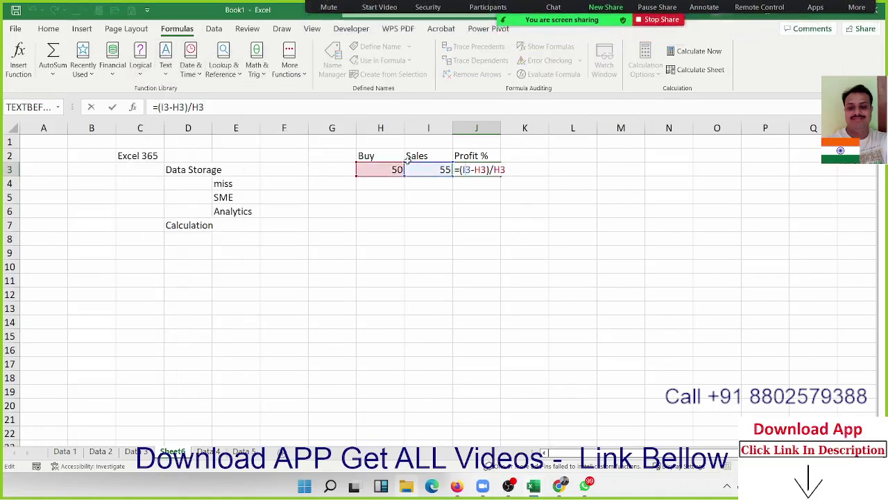
key("Return")
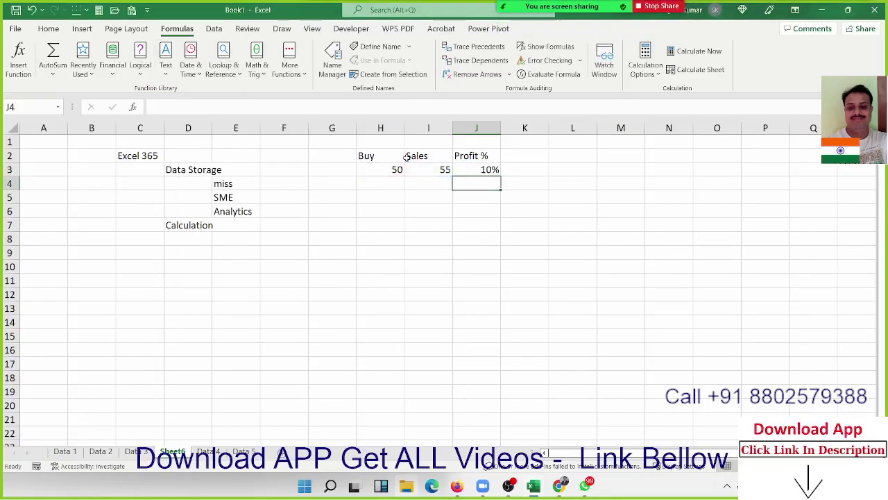
left_click(351, 28)
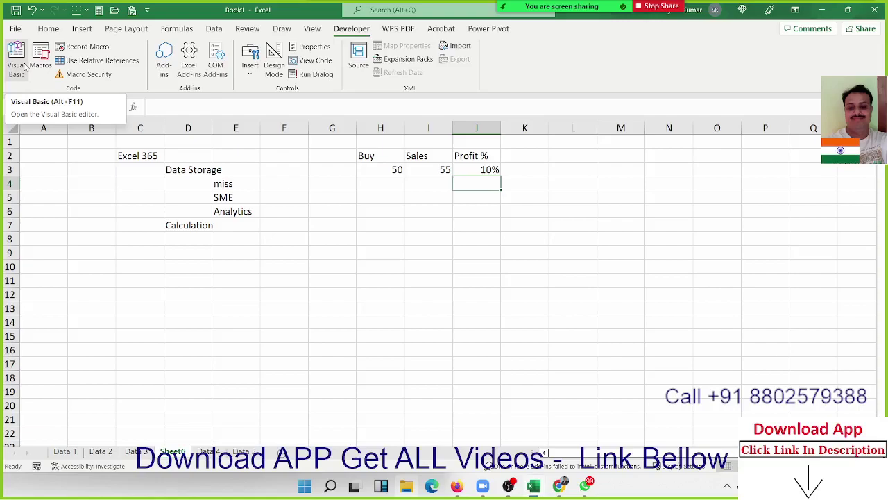
- Drag column D wider, then enter the 'Analysis' heading in cell D9
left_click(207, 262)
left_click_drag(215, 134, 225, 134)
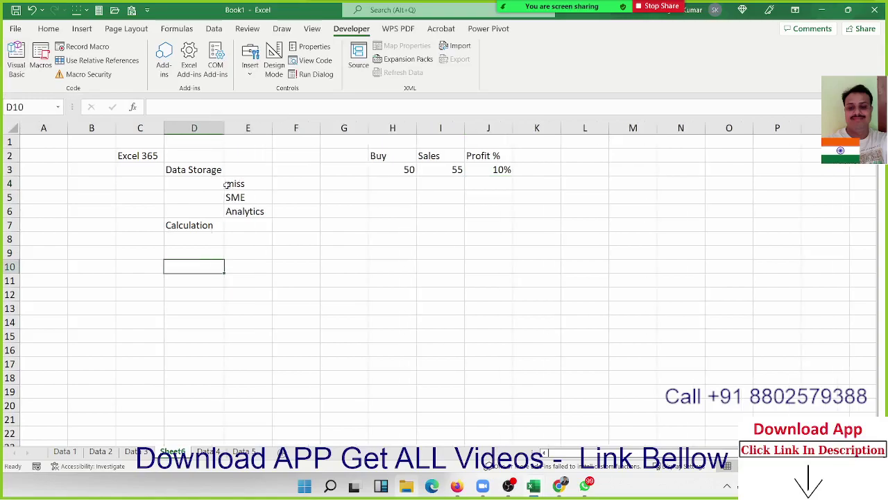
left_click(260, 210)
left_click(205, 251)
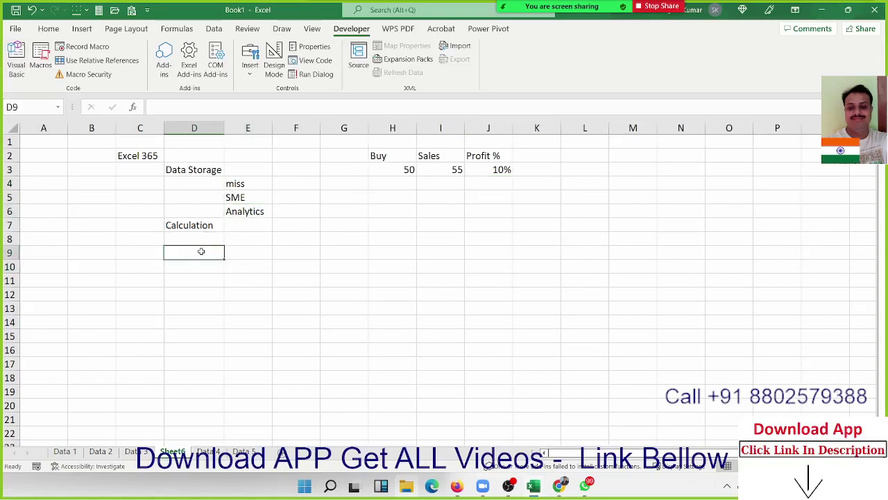
type("A")
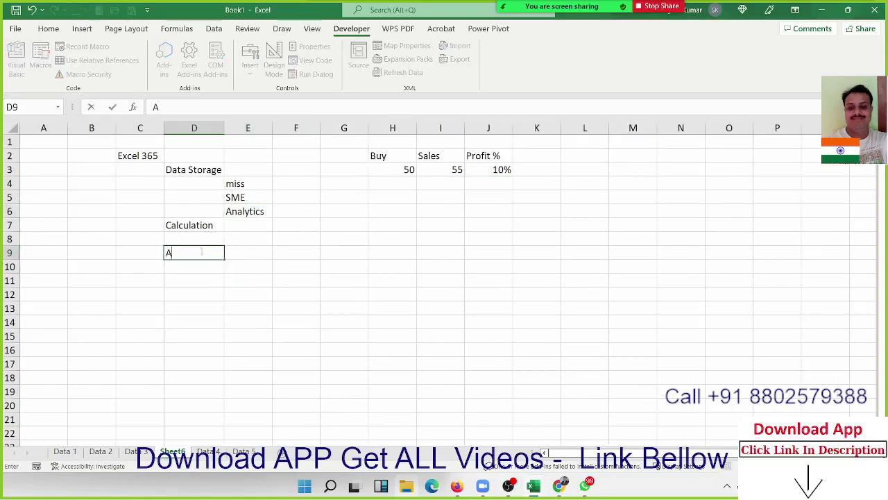
type("nal")
type("ys")
type("is")
key("Return")
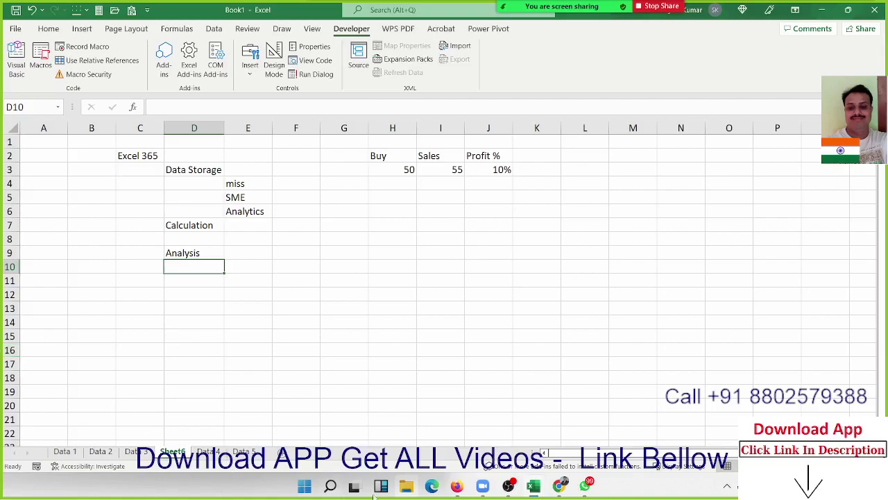
mouse_move(533, 486)
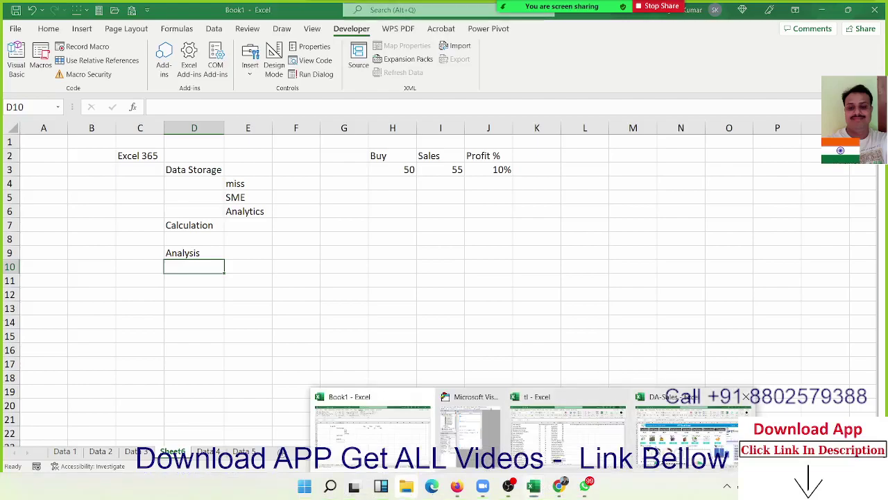
- Switch to the DA-Sales dashboard workbook and scroll through it
left_click(687, 431)
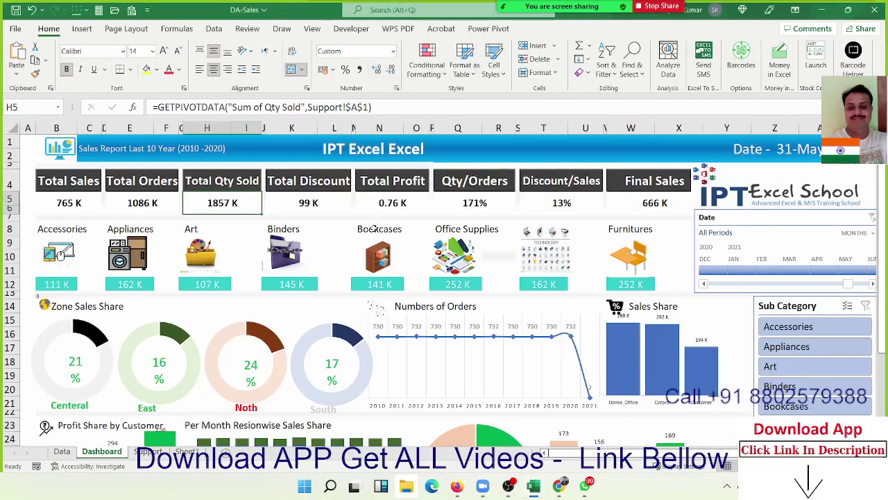
scroll(374, 229, "down", 5)
scroll(374, 229, "down", 2)
scroll(374, 229, "up", 7)
scroll(636, 303, "down", 1)
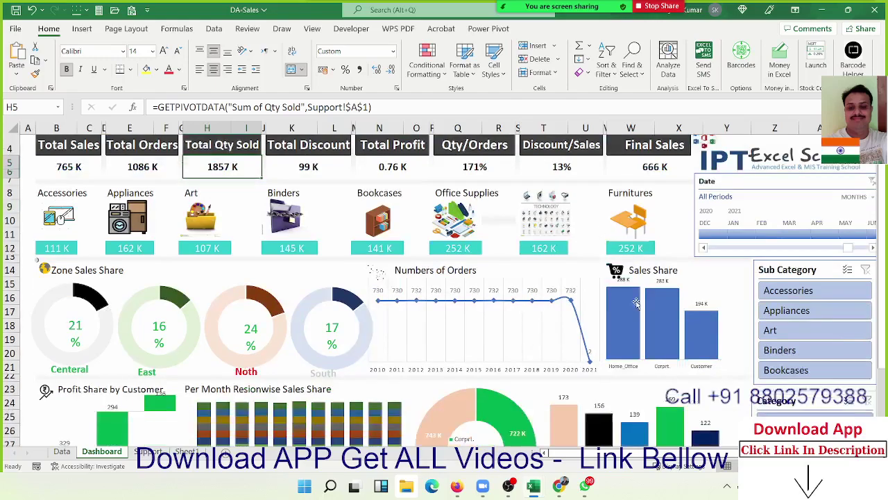
scroll(637, 302, "down", 3)
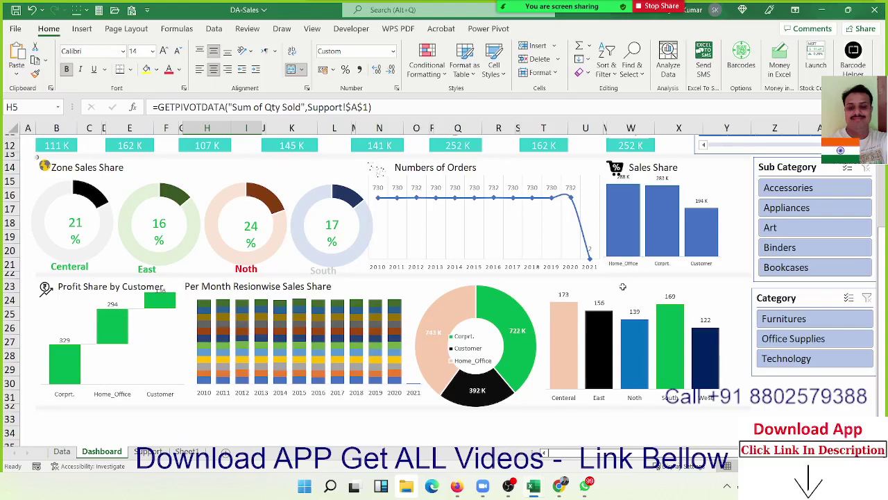
scroll(622, 286, "up", 4)
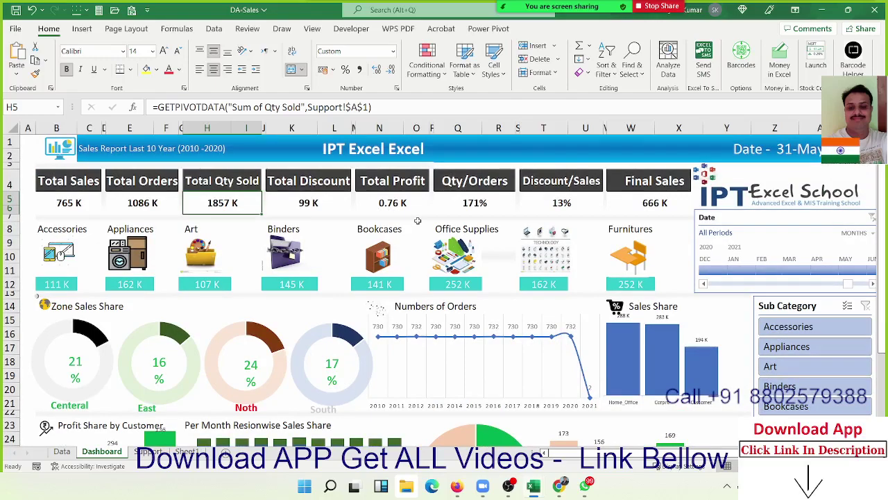
- Filter the Sub Category slicer to Art, clear it, then close DA-Sales without saving
left_click(768, 372)
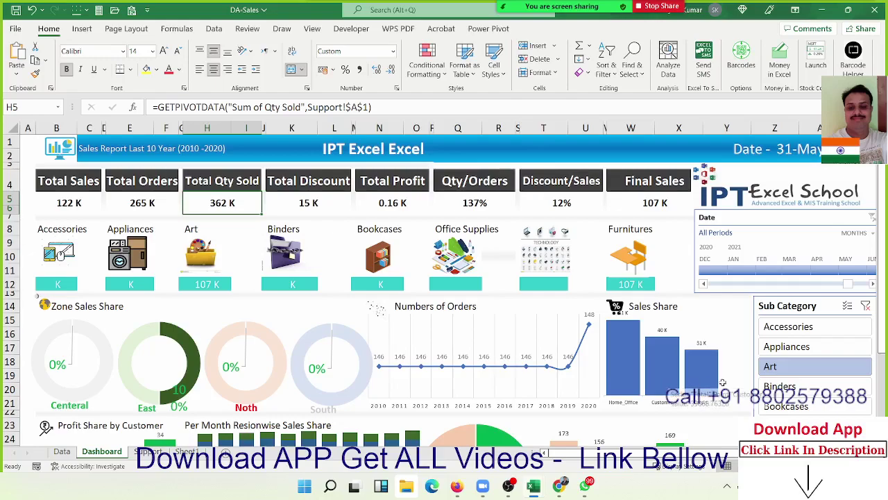
left_click(866, 306)
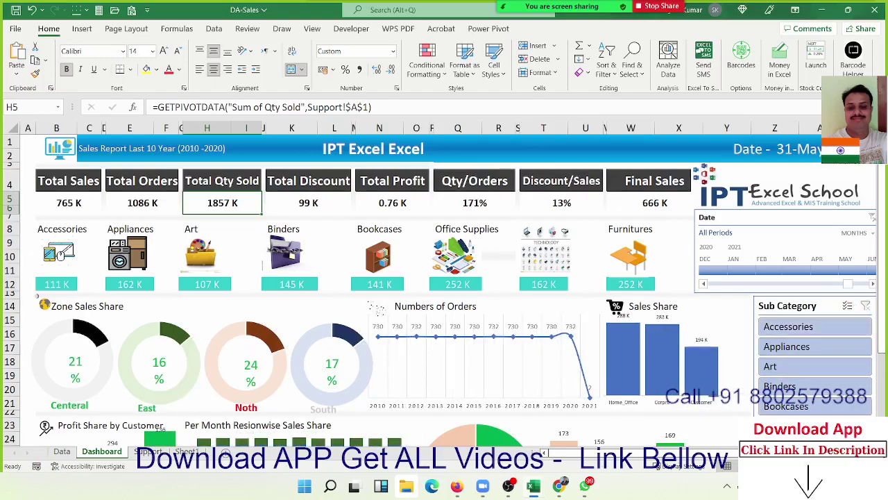
left_click(874, 14)
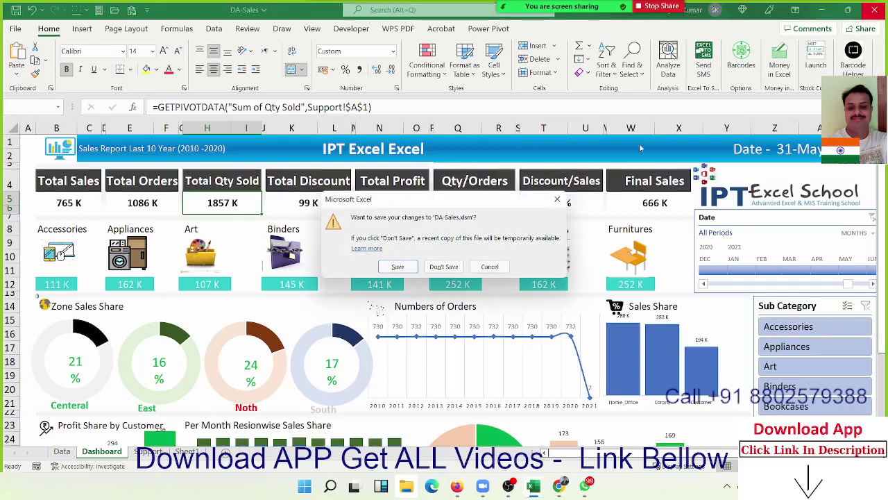
left_click(442, 267)
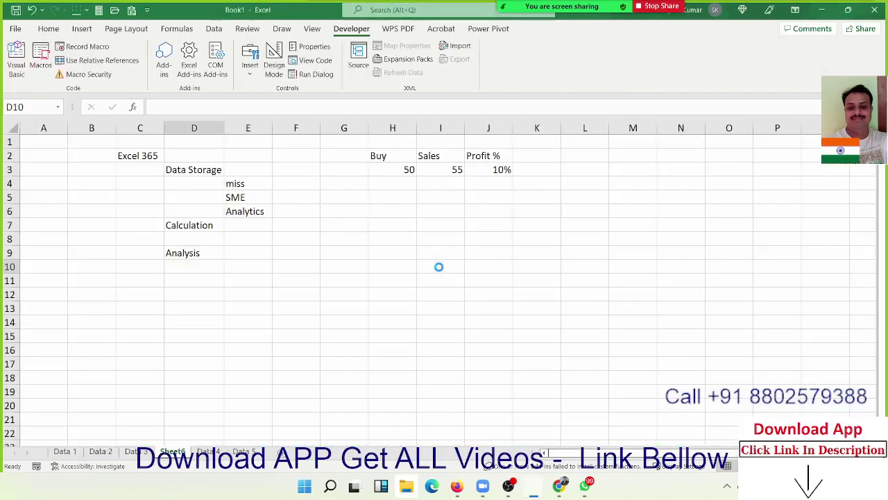
- Enter 'Sharing' in D12, then minimize everything to the desktop with Win+D
left_click(201, 292)
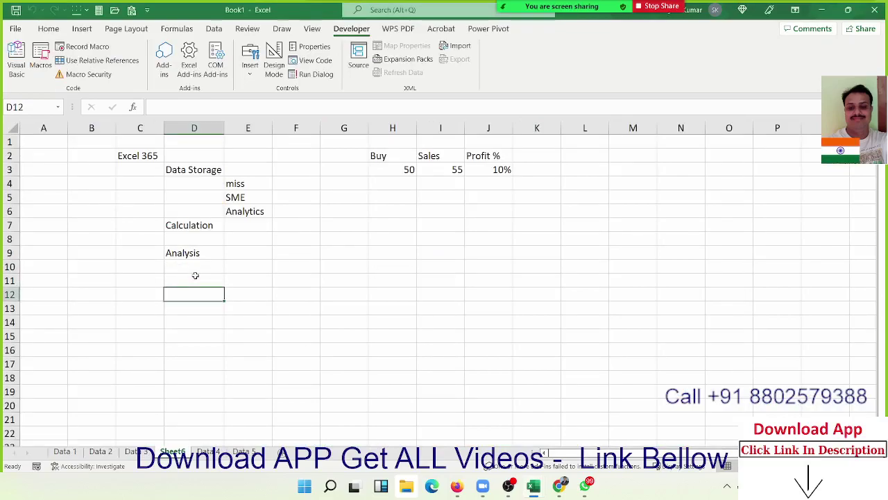
type("S")
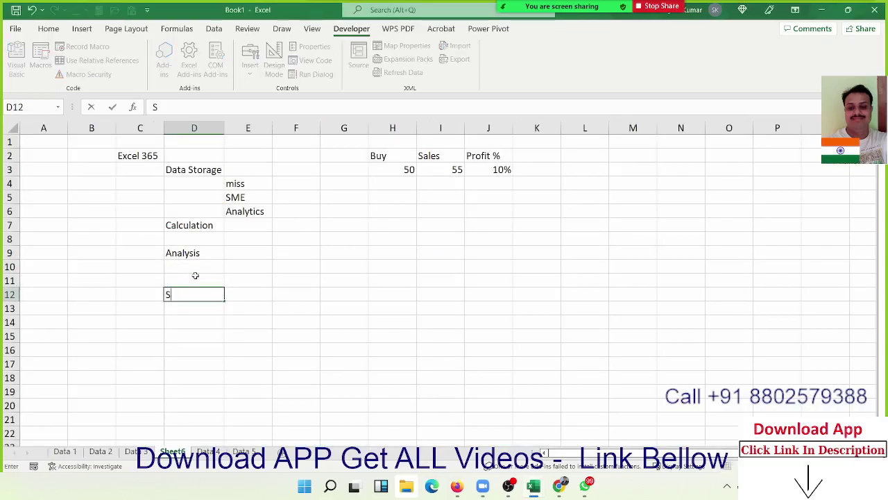
type("haring")
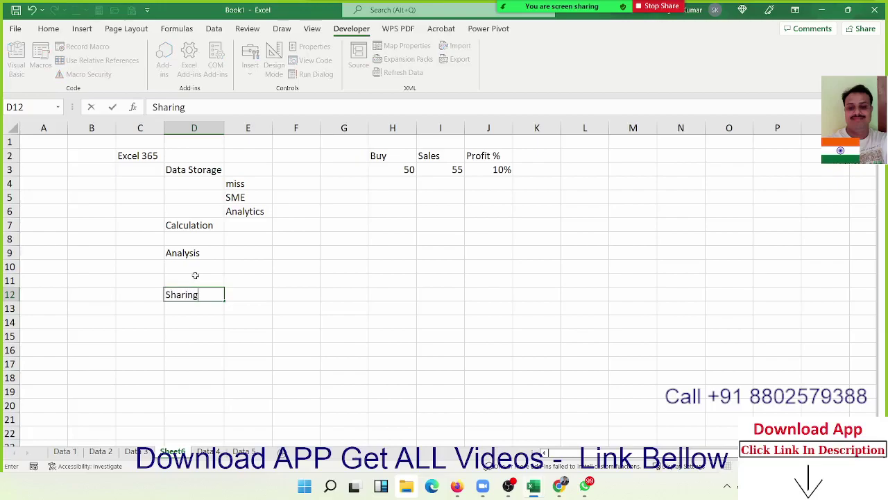
key("Return")
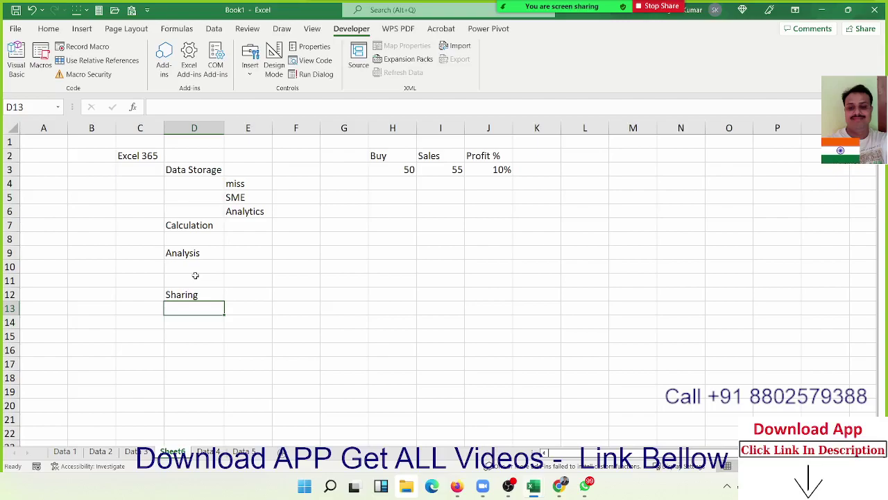
key("super+d")
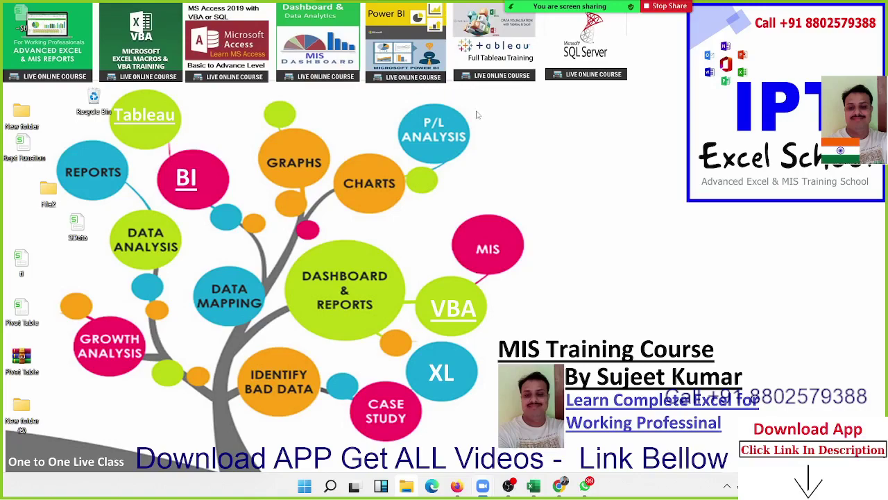
- Bring the Chrome window with the Gmail inbox to the front from the taskbar
left_click_drag(537, 119, 377, 3)
mouse_move(585, 485)
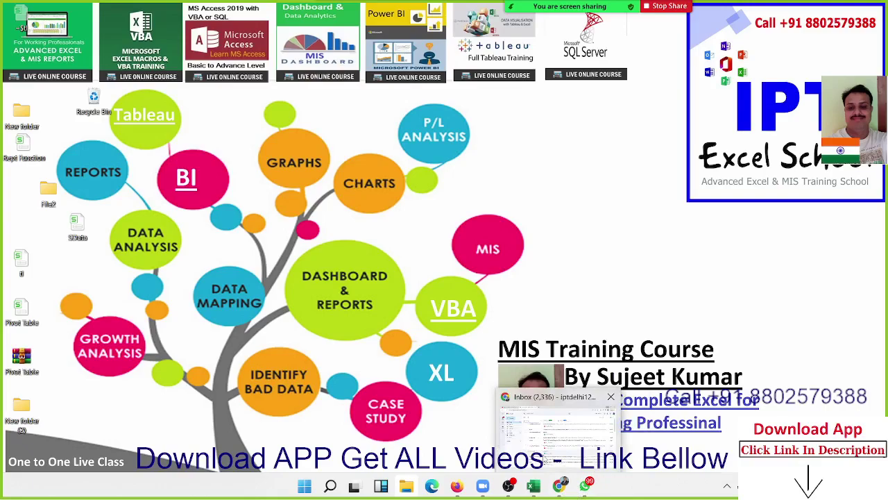
left_click(560, 485)
- Try previewing the password-protected spreadsheet attachment with its password, then close the failed preview
left_click(59, 10)
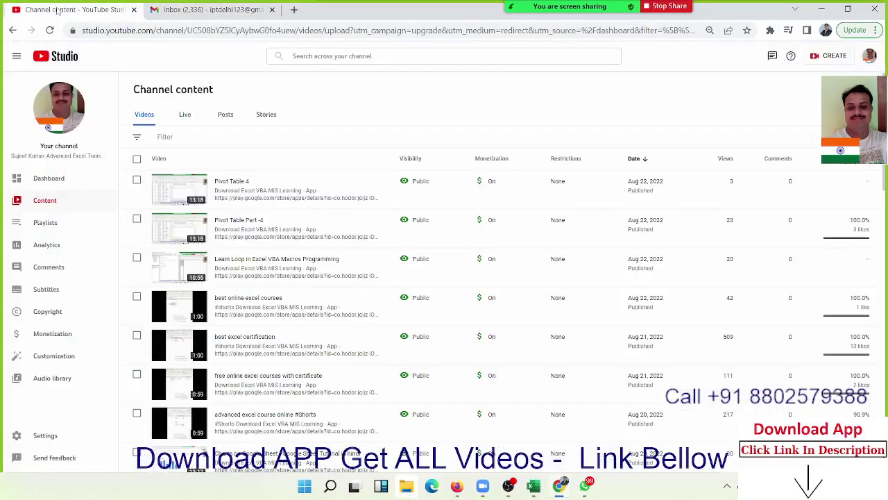
left_click(211, 11)
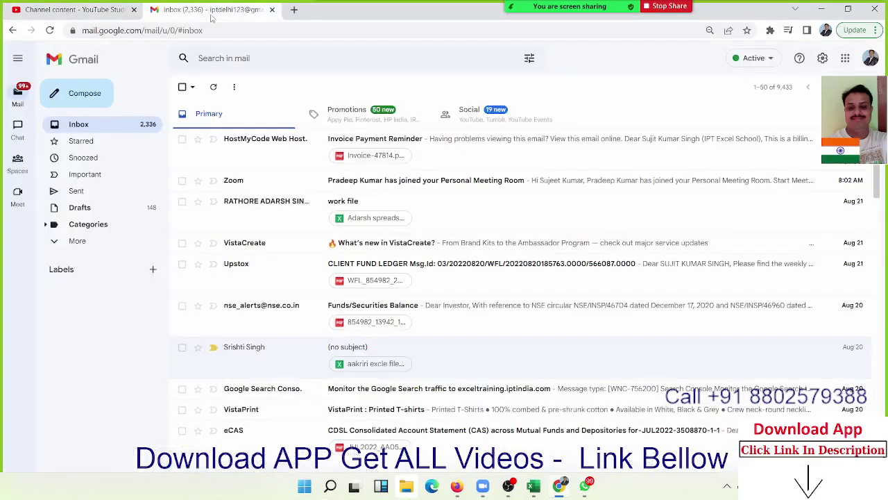
left_click(367, 364)
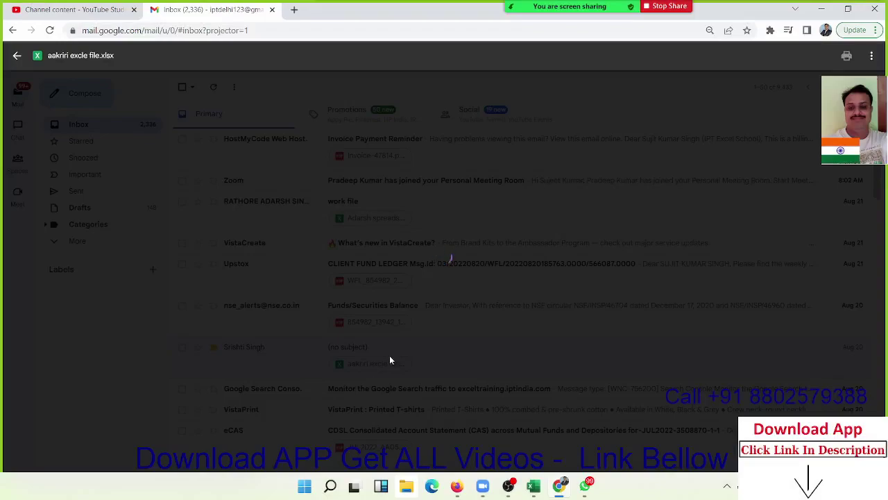
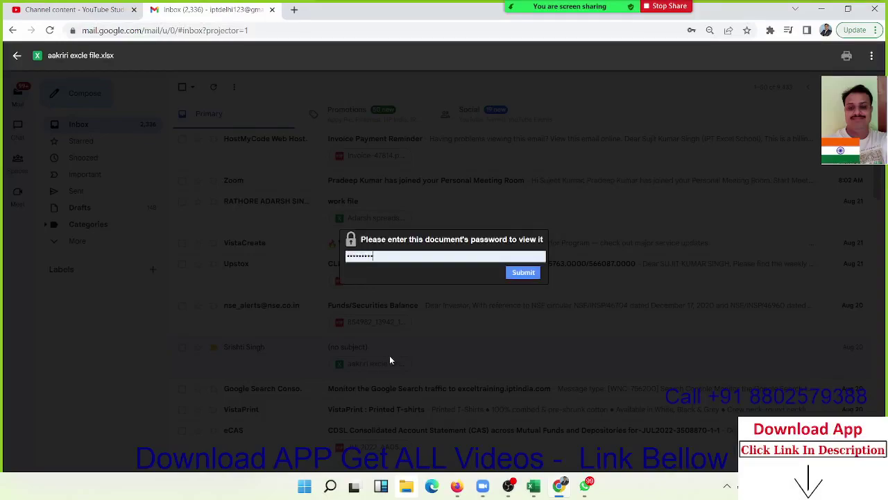
left_click(517, 278)
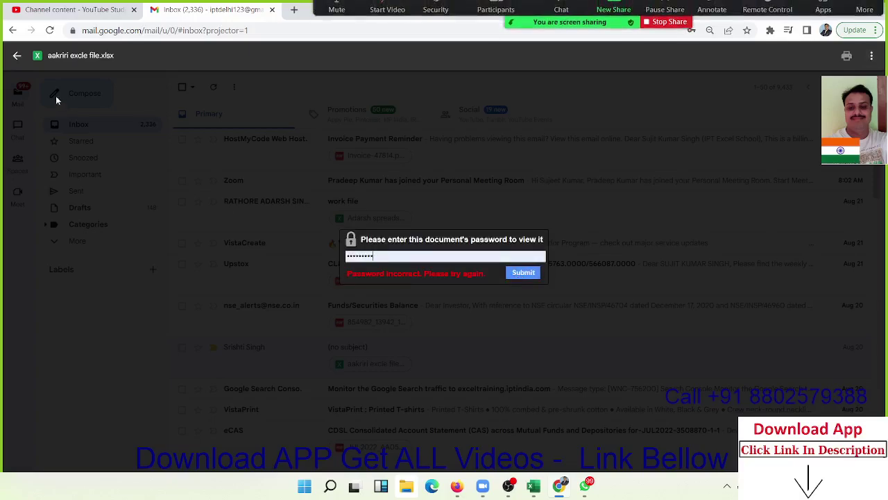
left_click(17, 57)
left_click(15, 59)
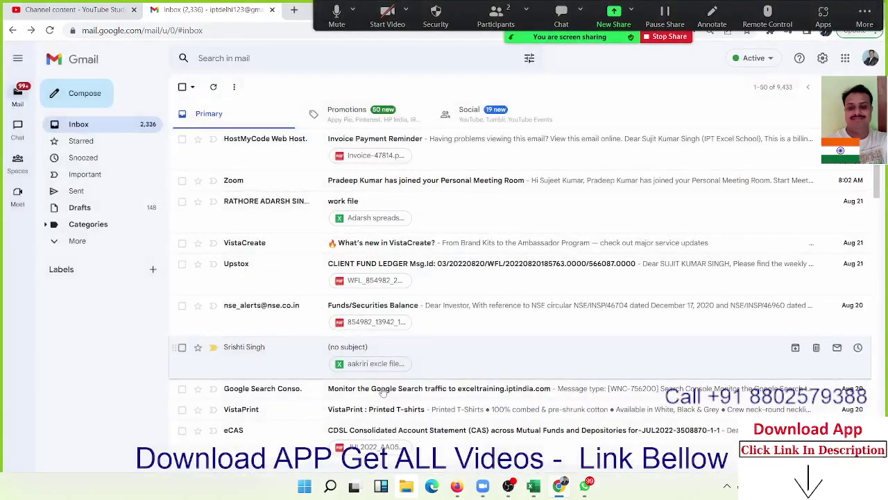
scroll(356, 297, "down", 5)
scroll(356, 297, "up", 5)
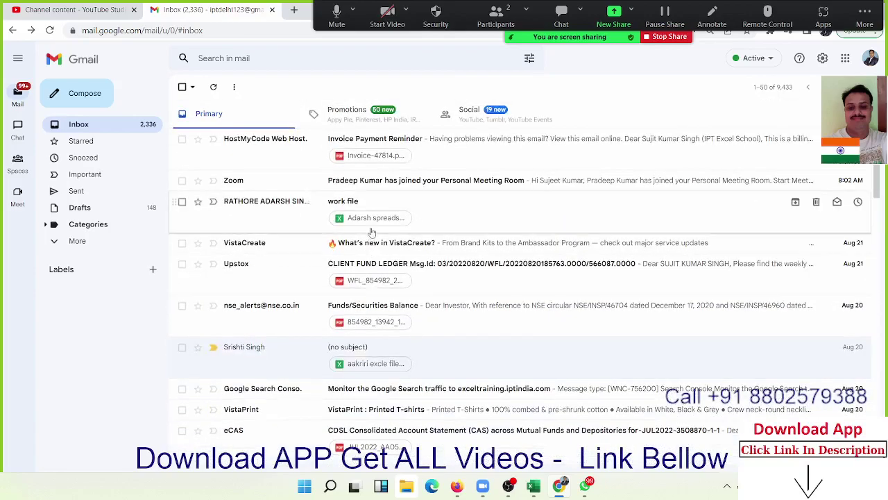
- Preview the 'work file' spreadsheet attachment, scroll through its rows, and close it
left_click(369, 218)
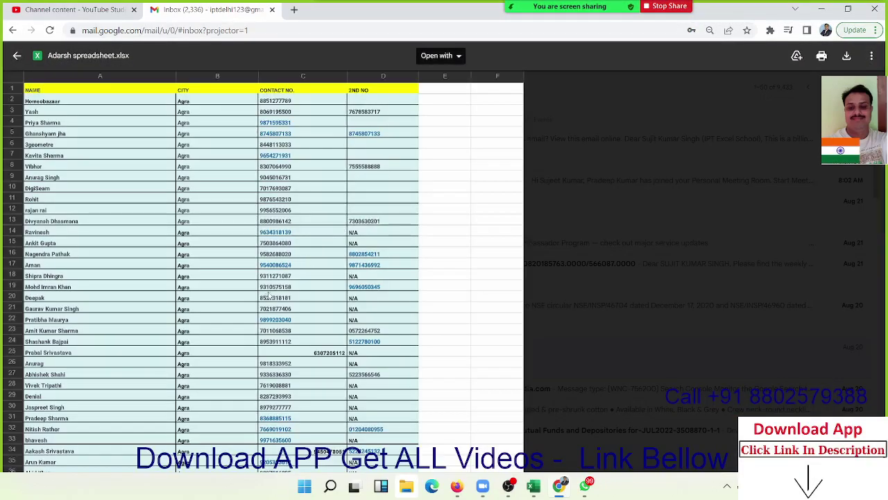
scroll(265, 297, "down", 5)
scroll(265, 296, "down", 1)
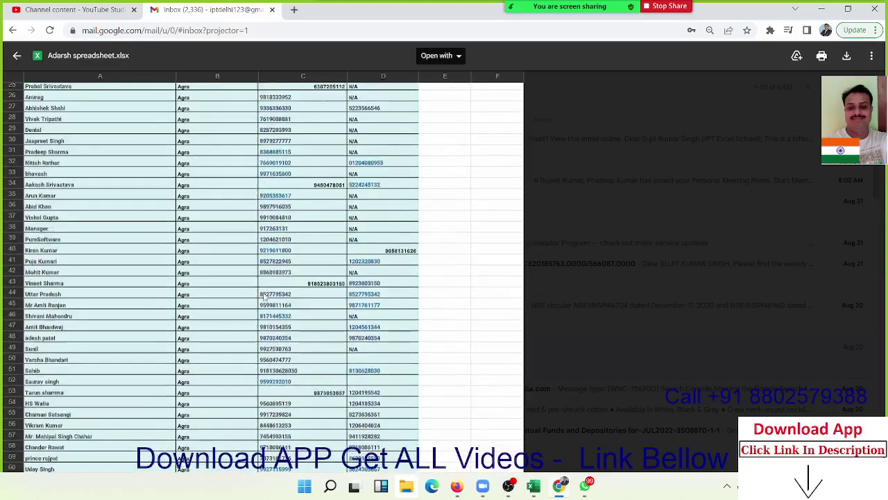
scroll(265, 296, "down", 1)
scroll(265, 296, "down", 2)
scroll(265, 296, "down", 1)
scroll(264, 297, "down", 2)
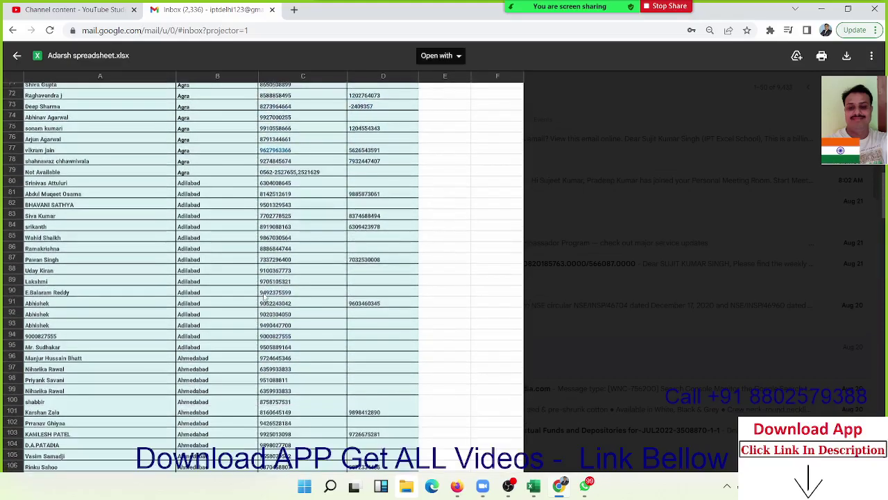
scroll(263, 297, "down", 1)
scroll(263, 297, "down", 5)
scroll(263, 297, "down", 5)
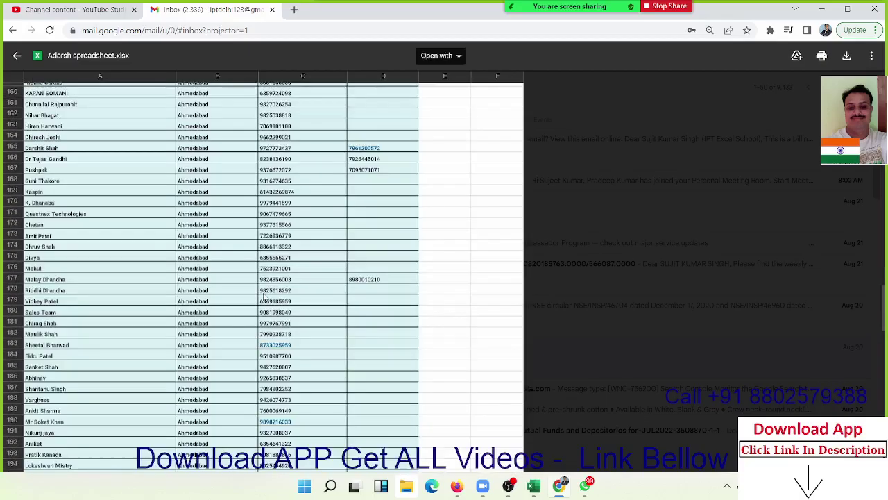
left_click(18, 59)
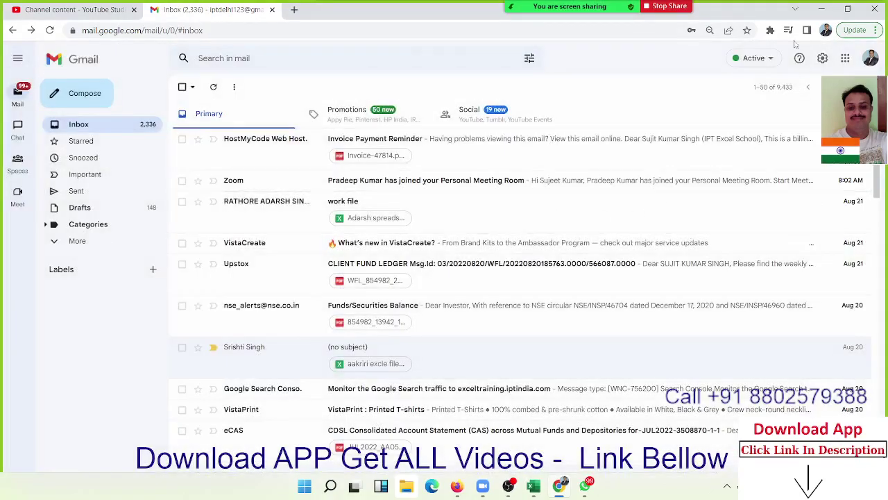
- Return to Book1 in Excel and select the Calculation heading, then the empty cell beside Sharing
left_click(820, 9)
mouse_move(558, 485)
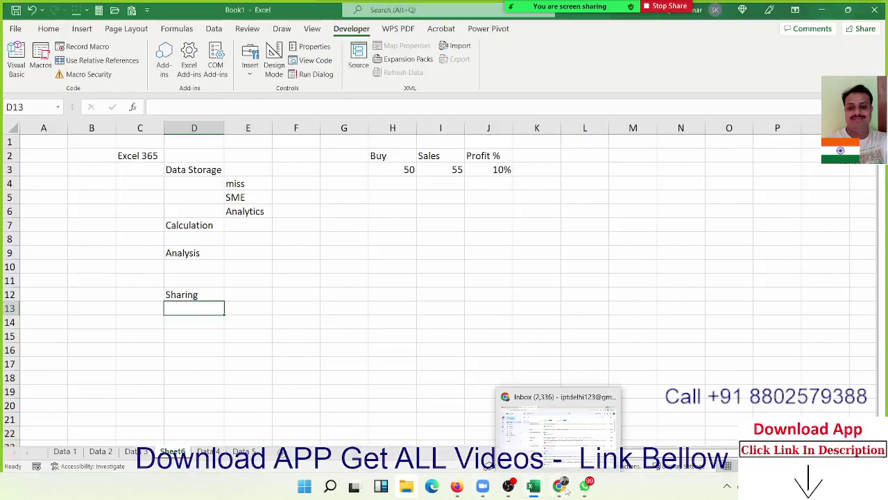
left_click(220, 224)
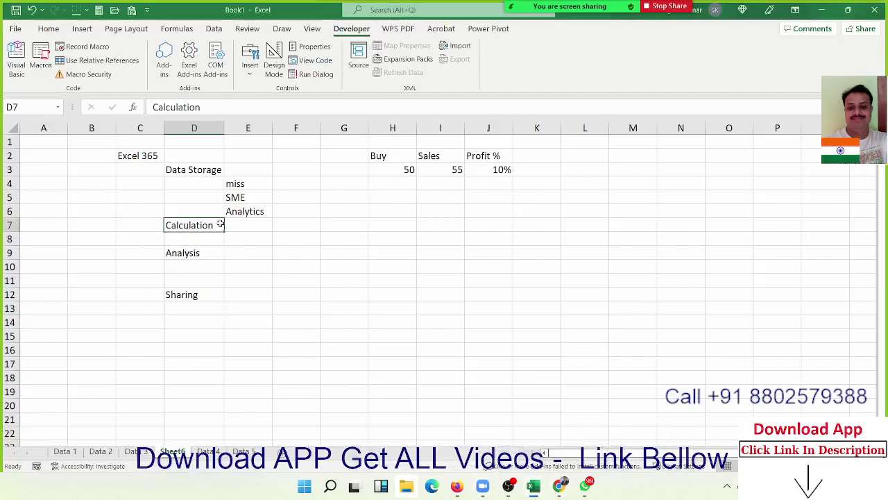
left_click(296, 298)
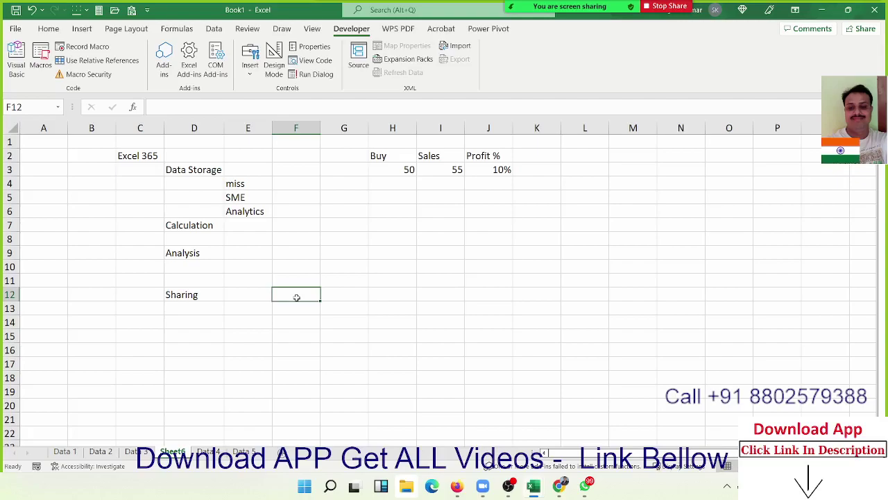
key("Up")
key("Up")
key("Up")
key("Up")
key("Up")
key("Right")
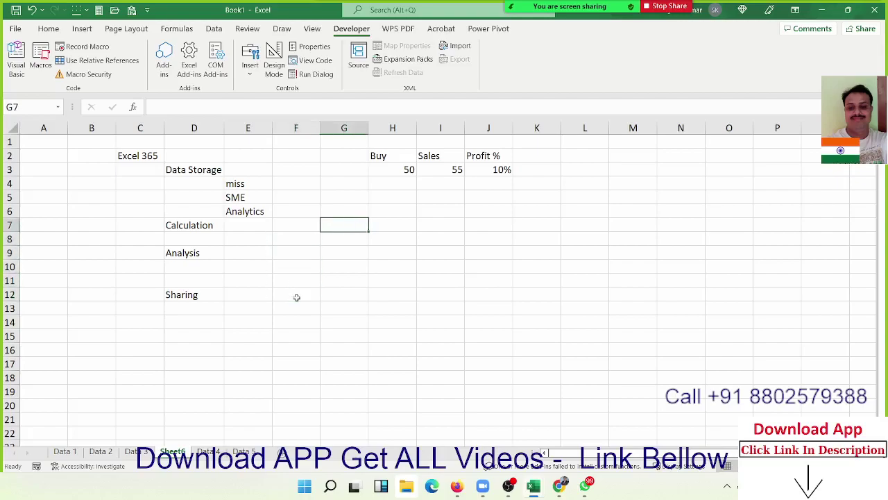
type("3+")
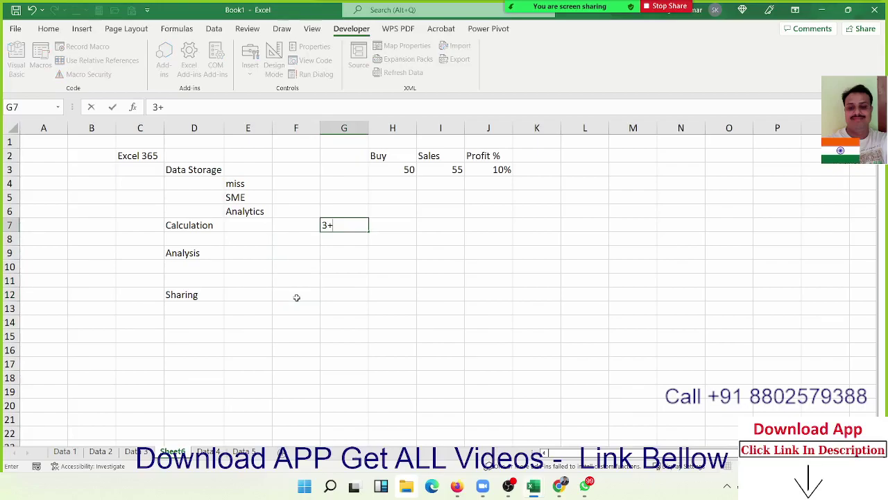
type("2")
type("=5")
key("Return")
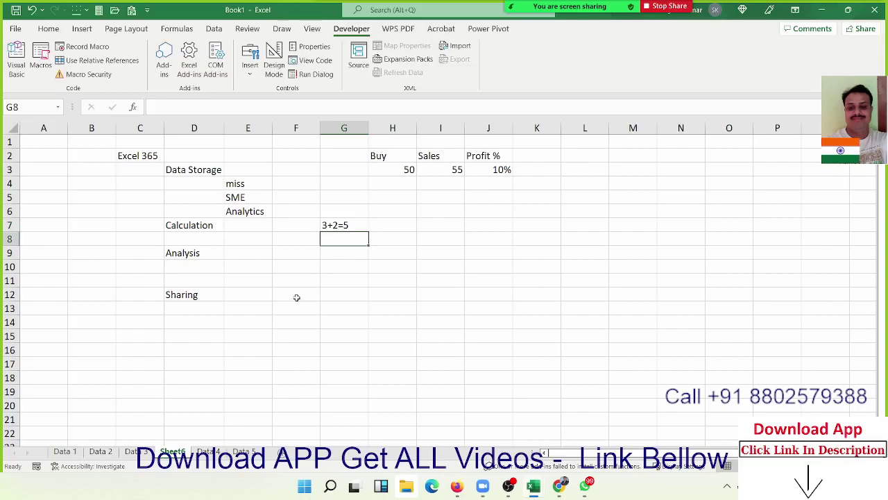
type("2+2+")
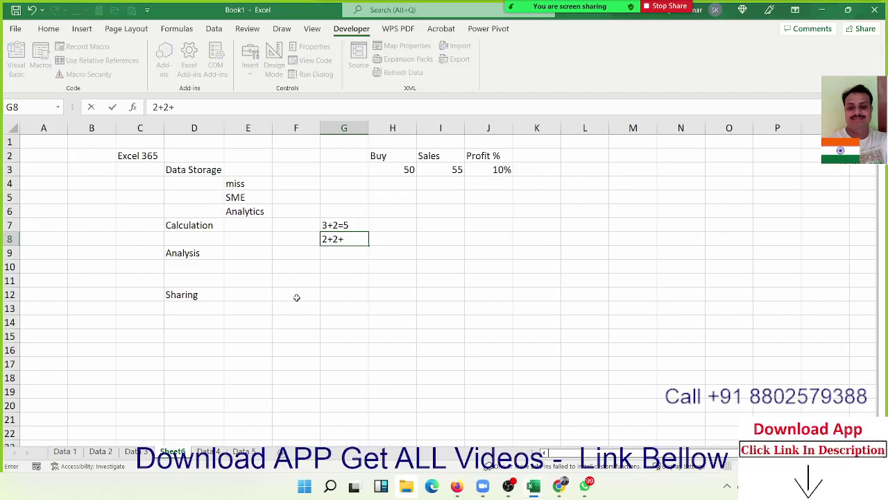
type("1")
type("=5")
key("Return")
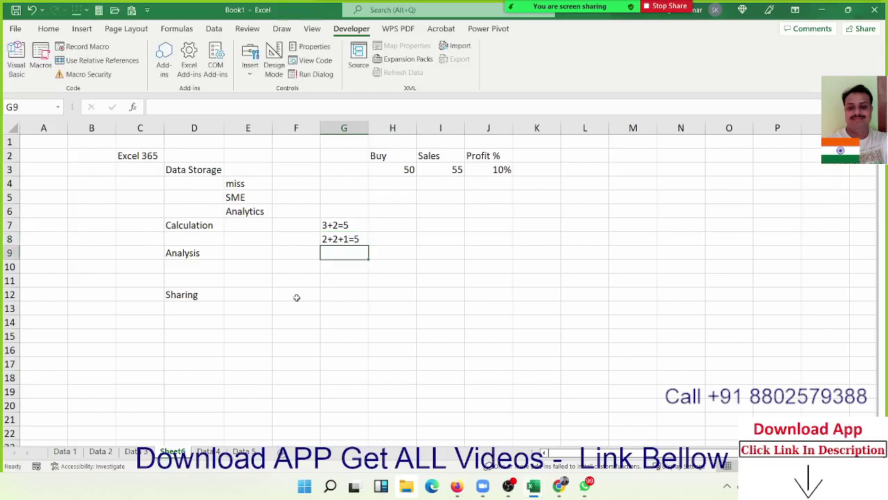
key("Up")
key("Up")
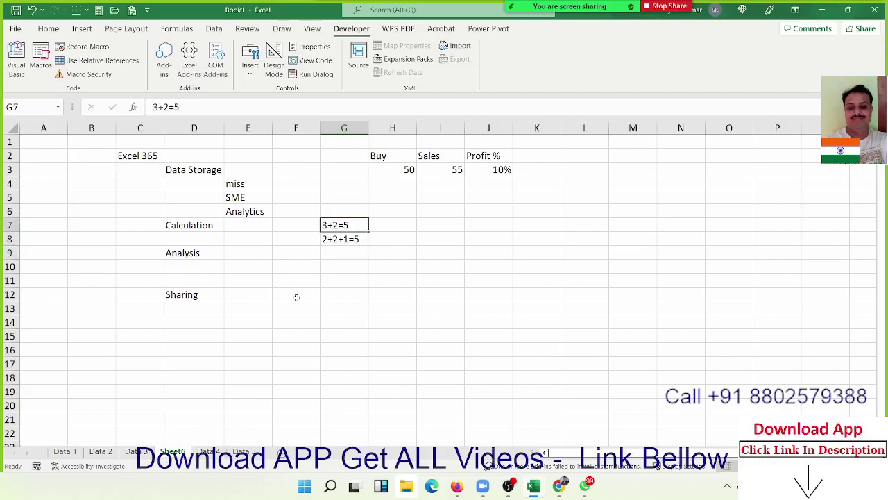
key("shift+Down")
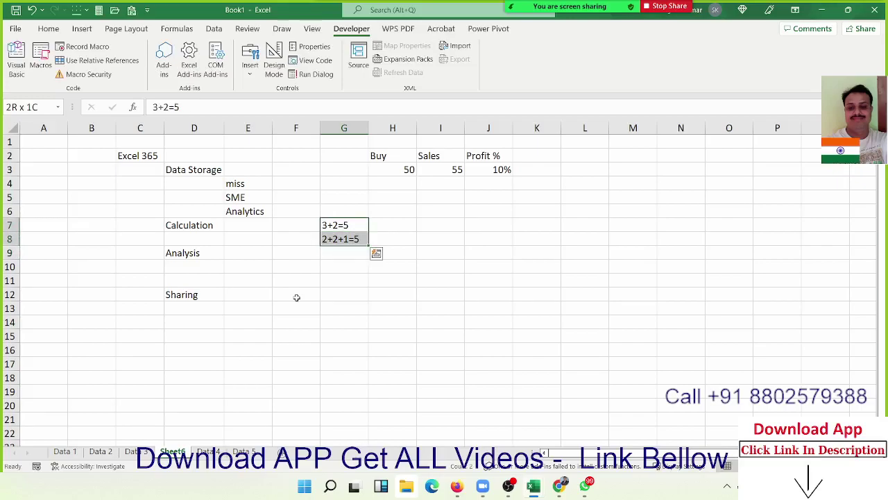
key("Delete")
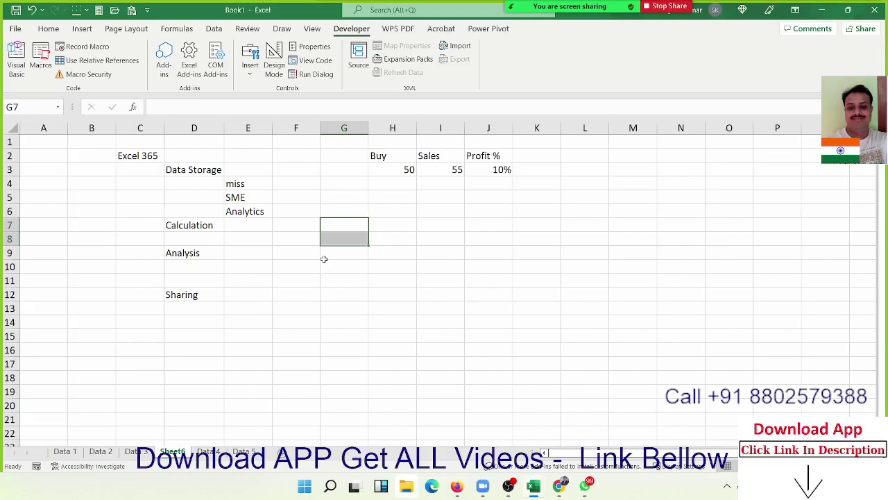
left_click(421, 222)
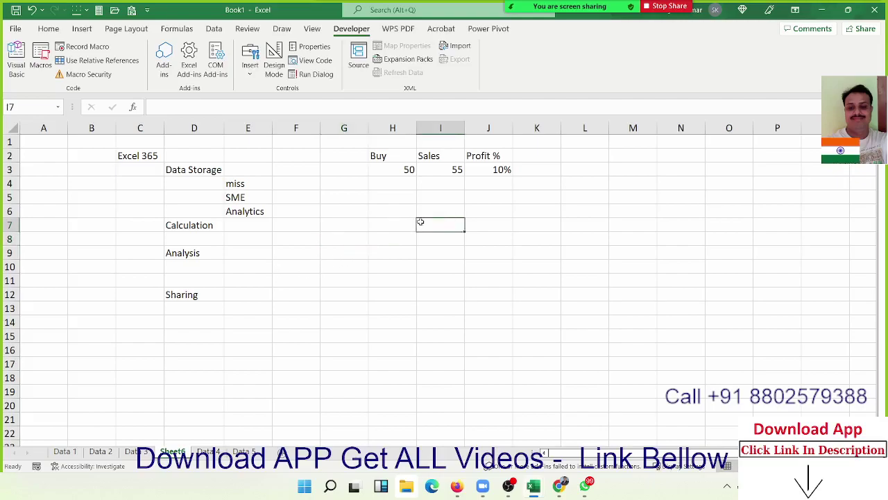
left_click(433, 206)
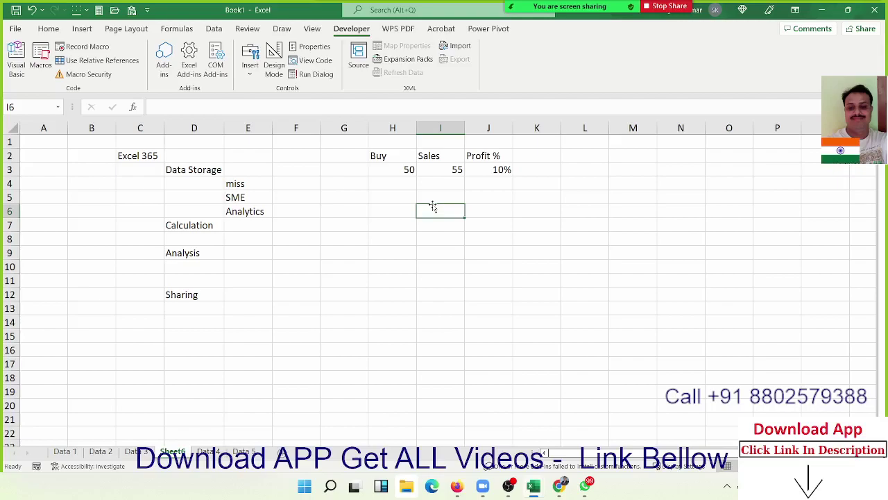